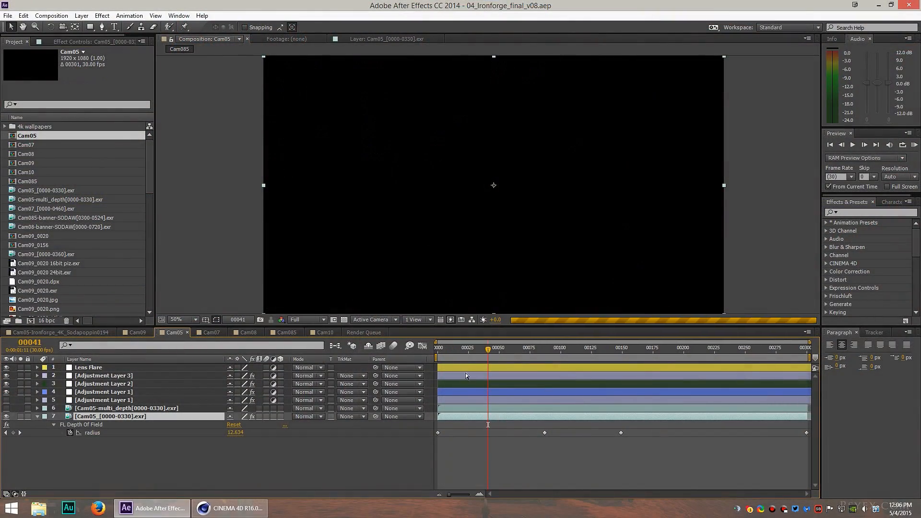
- Preview frame 18 of the Cam05 composition, and switch to Cinema 4D to look over the elf character and the surrounding Ironforge forge scene
{"action": "left_click", "coordinate": [459, 348]}
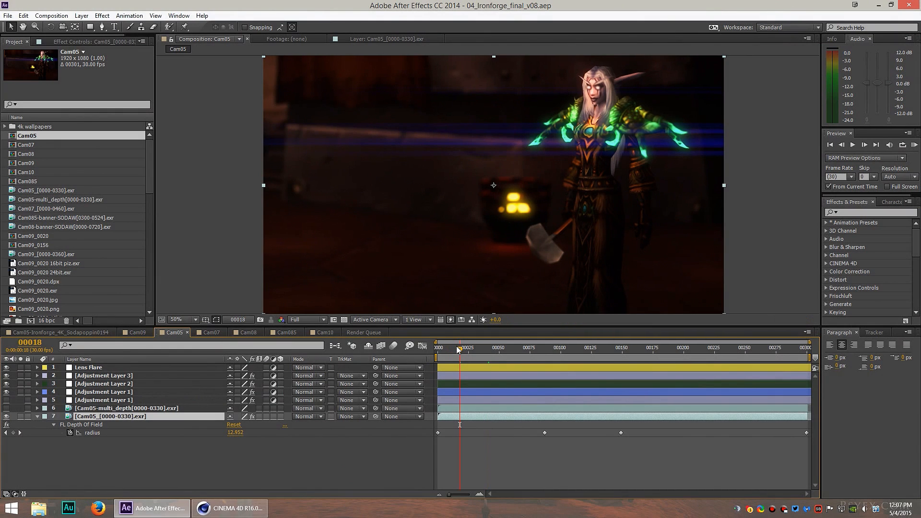
{"action": "left_click", "coordinate": [227, 509]}
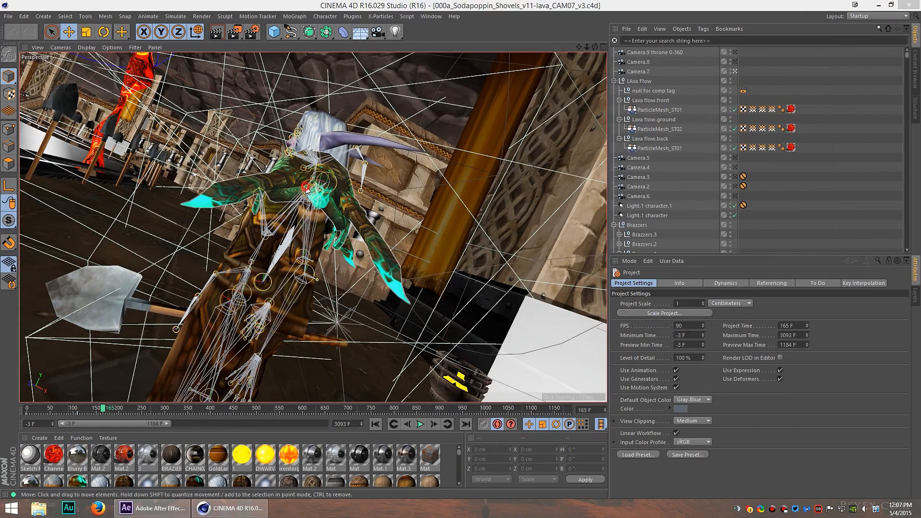
{"action": "left_click_drag", "start_coordinate": [307, 189], "coordinate": [328, 274], "text": "alt"}
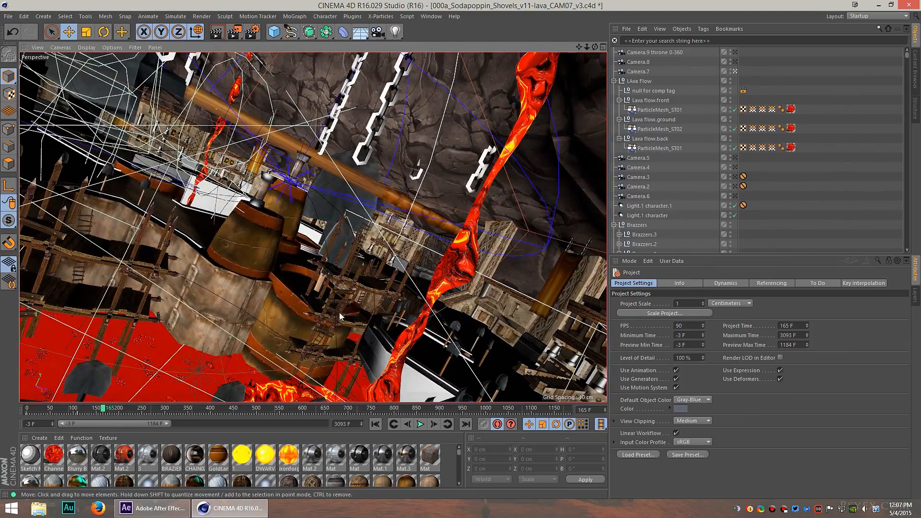
{"action": "left_click_drag", "start_coordinate": [340, 317], "coordinate": [183, 336], "text": "alt"}
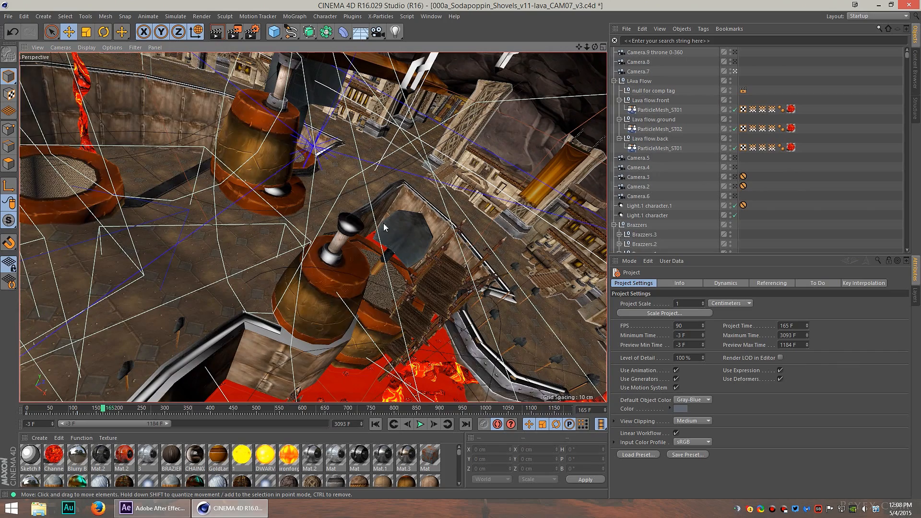
{"action": "left_click_drag", "start_coordinate": [215, 283], "coordinate": [264, 240], "text": "alt"}
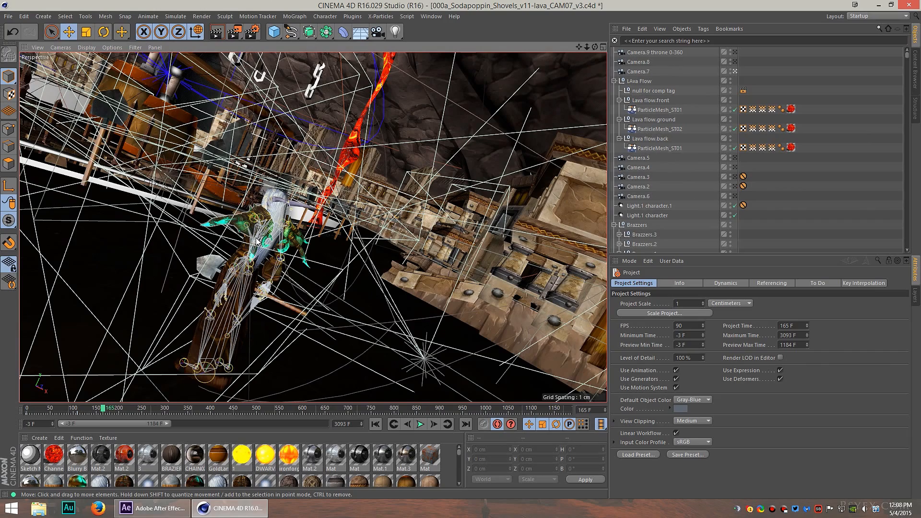
{"action": "left_click_drag", "start_coordinate": [223, 215], "coordinate": [168, 136], "text": "alt"}
{"action": "scroll", "coordinate": [232, 186], "scroll_direction": "up", "scroll_amount": 12}
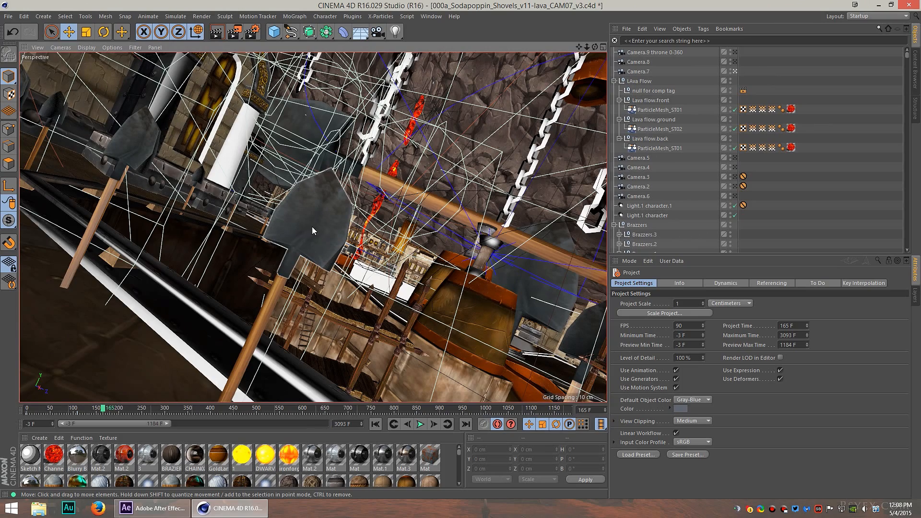
- Explore the Ironforge environment from the shovels along the forge railing through to the shovel throne against the rune-covered wall
{"action": "left_click_drag", "start_coordinate": [312, 226], "coordinate": [275, 204], "text": "alt"}
{"action": "middle_click_drag", "start_coordinate": [275, 205], "coordinate": [356, 300], "text": "alt"}
{"action": "left_click_drag", "start_coordinate": [229, 245], "coordinate": [280, 259], "text": "alt"}
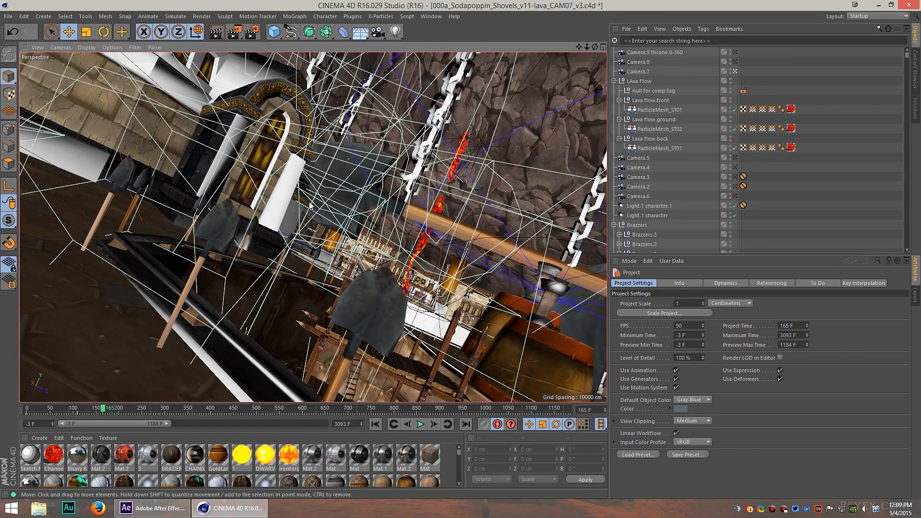
{"action": "left_click_drag", "start_coordinate": [308, 200], "coordinate": [364, 307], "text": "alt"}
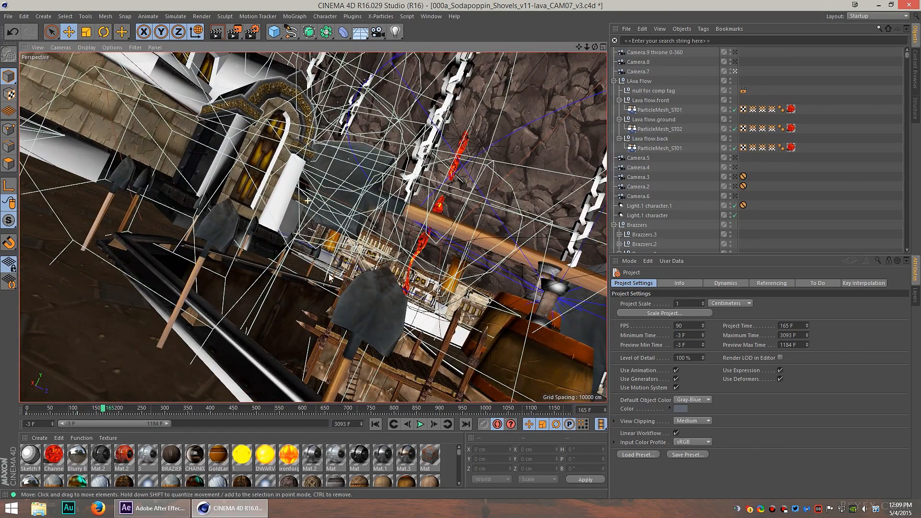
{"action": "middle_click_drag", "start_coordinate": [365, 307], "coordinate": [163, 336], "text": "alt"}
{"action": "right_click_drag", "start_coordinate": [324, 216], "coordinate": [338, 240], "text": "alt"}
{"action": "left_click_drag", "start_coordinate": [487, 259], "coordinate": [464, 285], "text": "alt"}
{"action": "left_click_drag", "start_coordinate": [328, 250], "coordinate": [356, 295], "text": "alt"}
{"action": "right_click_drag", "start_coordinate": [198, 302], "coordinate": [238, 288], "text": "alt"}
{"action": "left_click_drag", "start_coordinate": [237, 287], "coordinate": [211, 236], "text": "alt"}
{"action": "middle_click_drag", "start_coordinate": [211, 248], "coordinate": [216, 250], "text": "alt"}
{"action": "right_click_drag", "start_coordinate": [215, 253], "coordinate": [253, 256], "text": "alt"}
{"action": "mouse_move", "coordinate": [253, 259]}
{"action": "left_mouse_down", "text": "alt"}
{"action": "mouse_move", "coordinate": [166, 267]}
{"action": "mouse_move", "coordinate": [176, 247]}
{"action": "mouse_move", "coordinate": [211, 245]}
{"action": "mouse_move", "coordinate": [237, 258]}
{"action": "left_mouse_up", "text": "alt"}
{"action": "right_click_drag", "start_coordinate": [237, 257], "coordinate": [288, 261], "text": "alt"}
{"action": "left_click_drag", "start_coordinate": [288, 262], "coordinate": [235, 234], "text": "alt"}
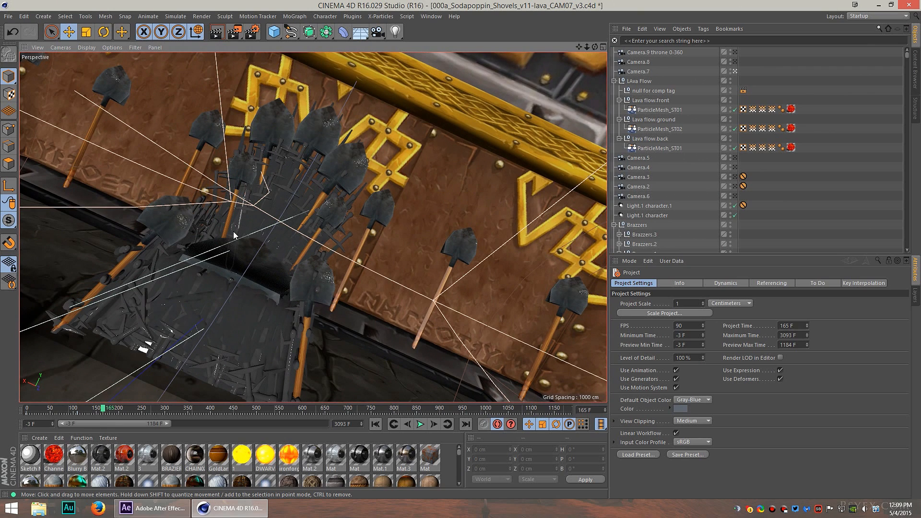
- Examine the shovel throne with its lamps and wall ornaments, and the exterior of the nearby arched building
{"action": "right_click_drag", "start_coordinate": [277, 263], "coordinate": [241, 253], "text": "alt"}
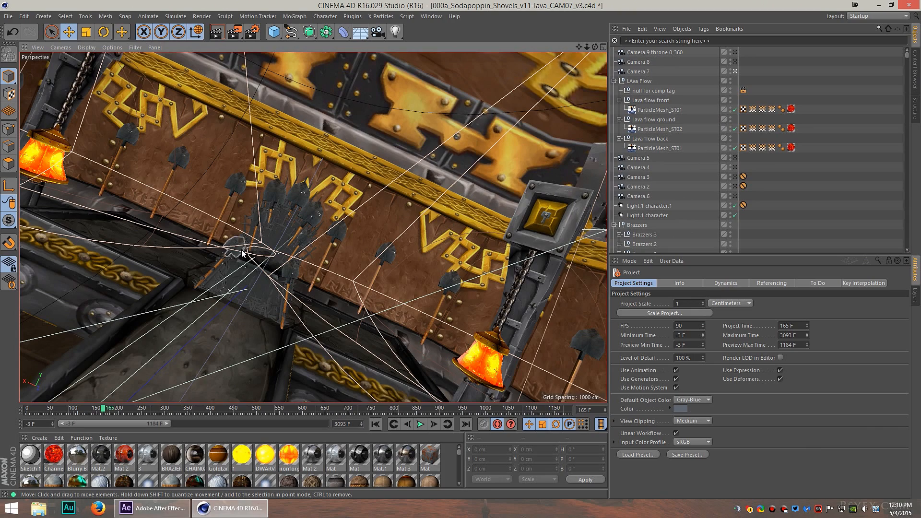
{"action": "scroll", "coordinate": [259, 250], "scroll_direction": "up", "scroll_amount": 6}
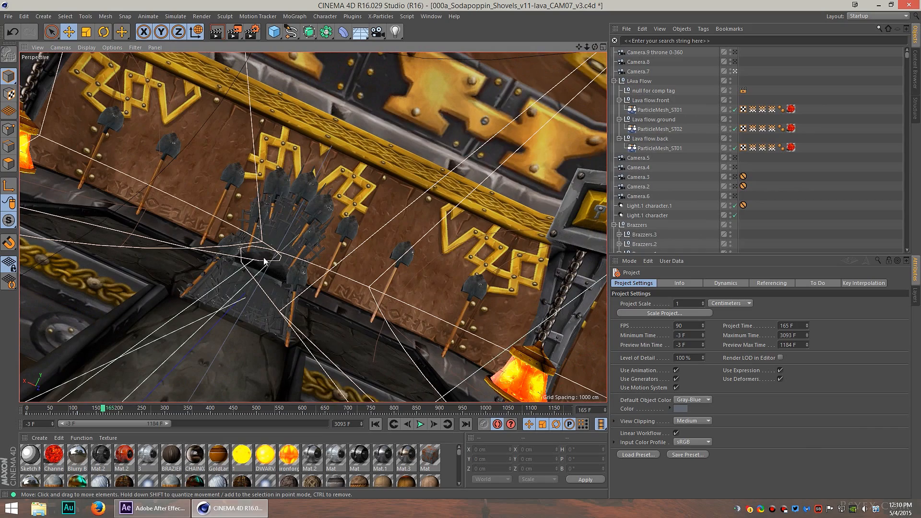
{"action": "scroll", "coordinate": [272, 254], "scroll_direction": "up", "scroll_amount": 4}
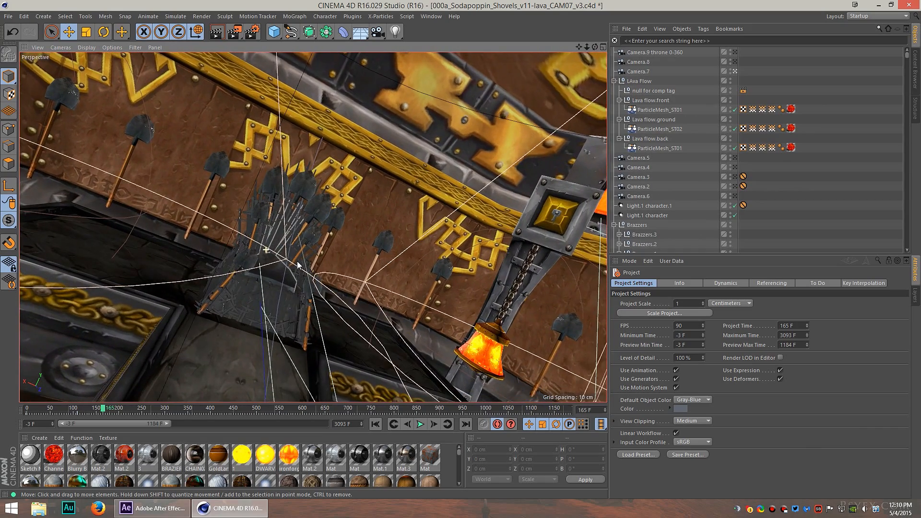
{"action": "mouse_move", "coordinate": [298, 262]}
{"action": "left_mouse_down", "text": "alt"}
{"action": "mouse_move", "coordinate": [309, 260]}
{"action": "mouse_move", "coordinate": [282, 250]}
{"action": "mouse_move", "coordinate": [276, 263]}
{"action": "mouse_move", "coordinate": [303, 263]}
{"action": "mouse_move", "coordinate": [282, 263]}
{"action": "left_mouse_up", "text": "alt"}
{"action": "right_click_drag", "start_coordinate": [281, 263], "coordinate": [209, 254], "text": "alt"}
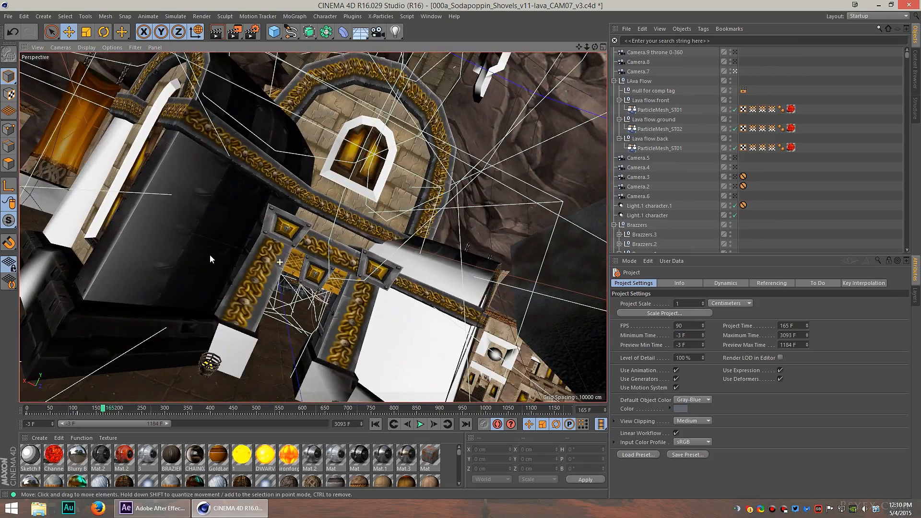
{"action": "right_click_drag", "start_coordinate": [270, 290], "coordinate": [254, 353], "text": "alt"}
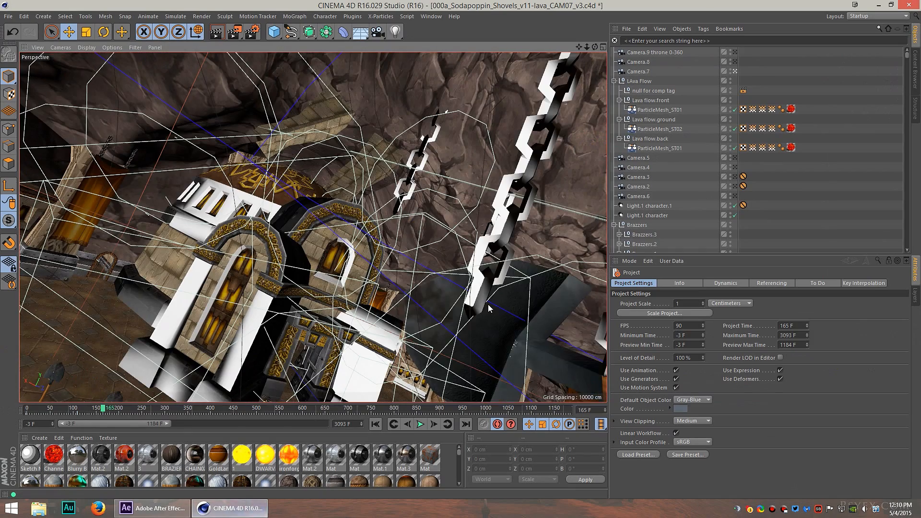
- Step the animation forward through frames 213 and 236 to frame 279 to check the character shot
{"action": "left_click", "coordinate": [125, 408]}
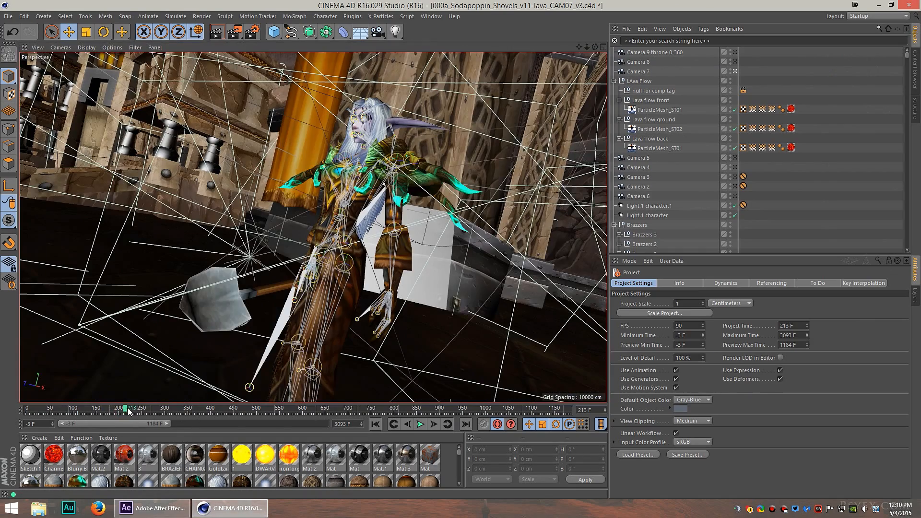
{"action": "left_click", "coordinate": [137, 409]}
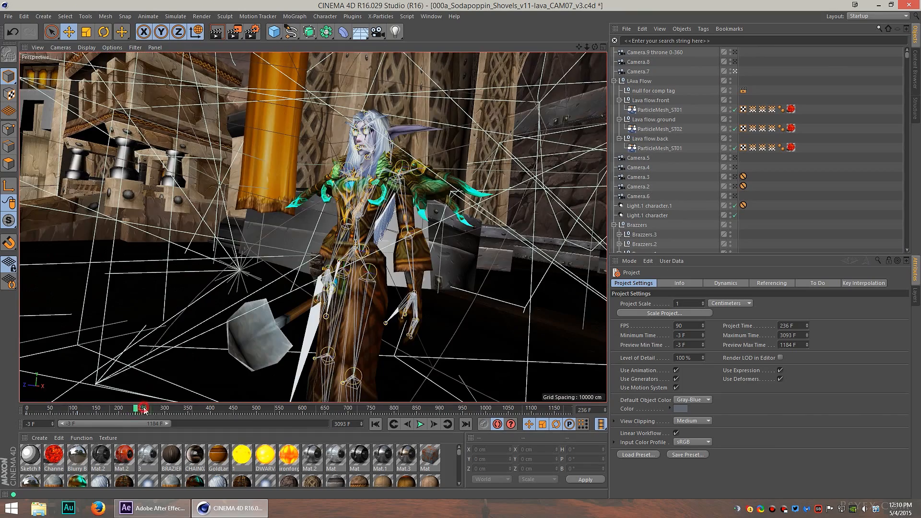
{"action": "left_click", "coordinate": [144, 409]}
{"action": "left_click", "coordinate": [155, 409]}
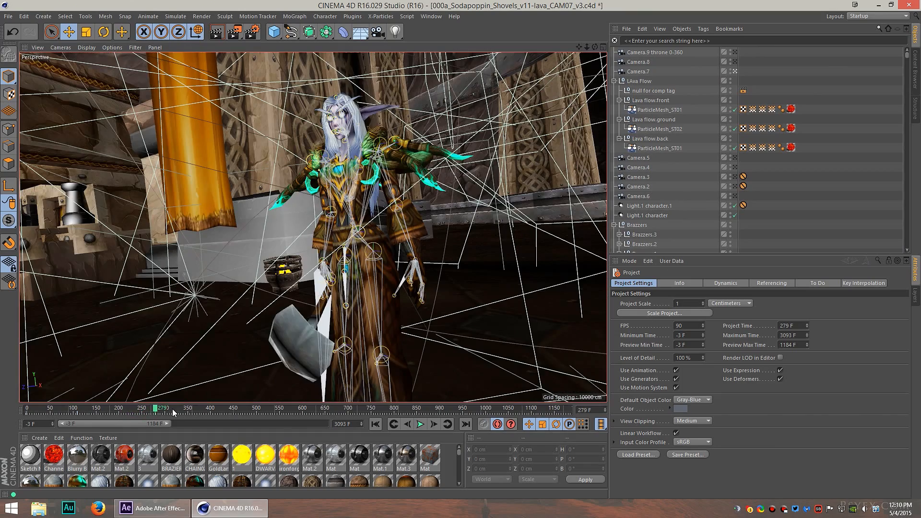
- Inspect the character from behind and in front, along with the row of shovels bordering the lava forge
{"action": "left_click_drag", "start_coordinate": [340, 266], "coordinate": [212, 312], "text": "alt"}
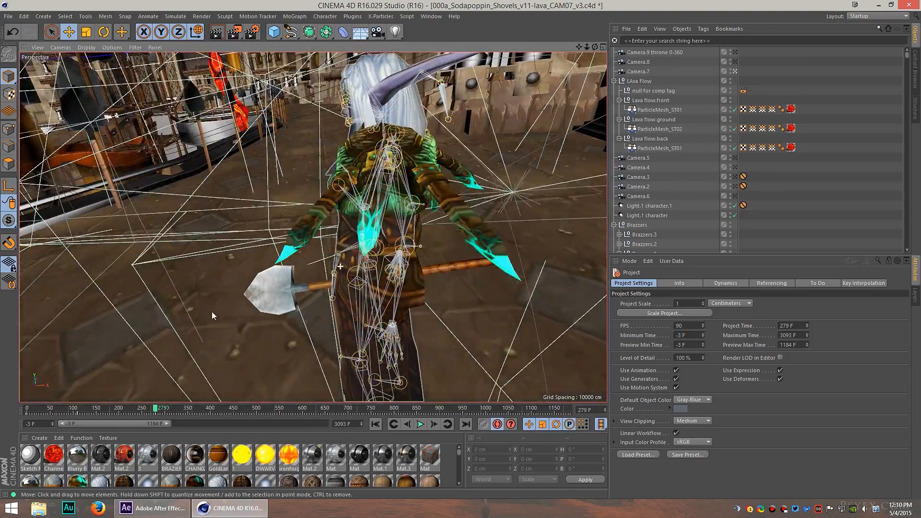
{"action": "left_click_drag", "start_coordinate": [313, 226], "coordinate": [200, 224], "text": "alt"}
{"action": "middle_click_drag", "start_coordinate": [200, 224], "coordinate": [336, 301], "text": "alt"}
{"action": "left_click_drag", "start_coordinate": [336, 300], "coordinate": [288, 326], "text": "alt"}
{"action": "left_click_drag", "start_coordinate": [162, 213], "coordinate": [113, 211], "text": "alt"}
{"action": "middle_click_drag", "start_coordinate": [113, 211], "coordinate": [398, 235], "text": "alt"}
{"action": "left_click_drag", "start_coordinate": [448, 243], "coordinate": [393, 246], "text": "alt"}
{"action": "scroll", "coordinate": [461, 312], "scroll_direction": "down", "scroll_amount": 3}
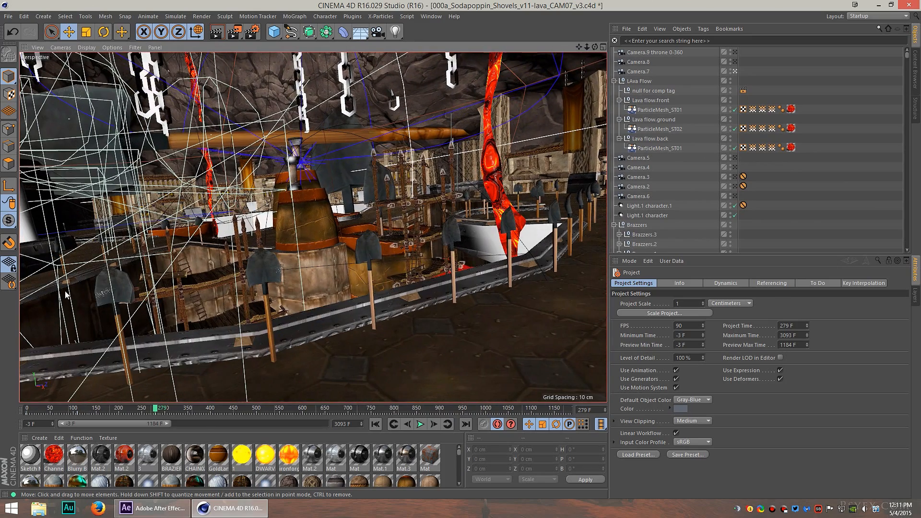
{"action": "scroll", "coordinate": [363, 249], "scroll_direction": "down", "scroll_amount": 3}
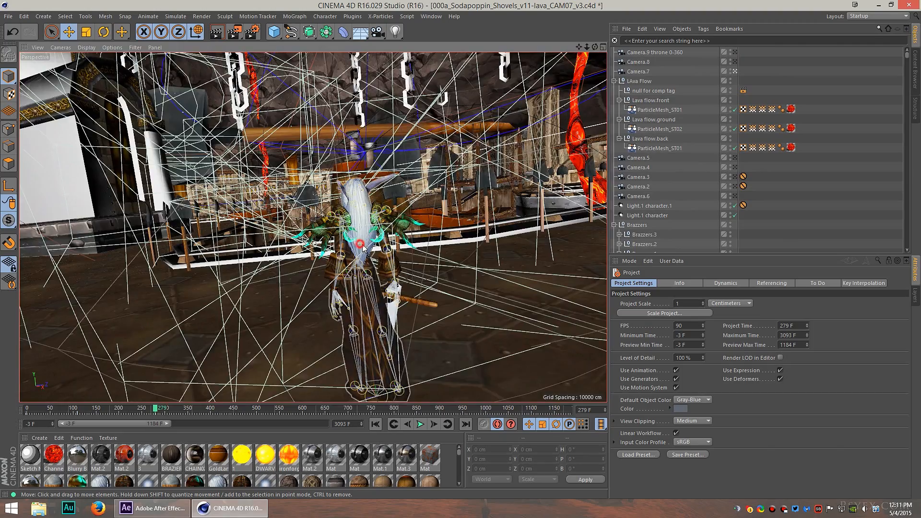
{"action": "left_click_drag", "start_coordinate": [363, 247], "coordinate": [567, 232], "text": "alt"}
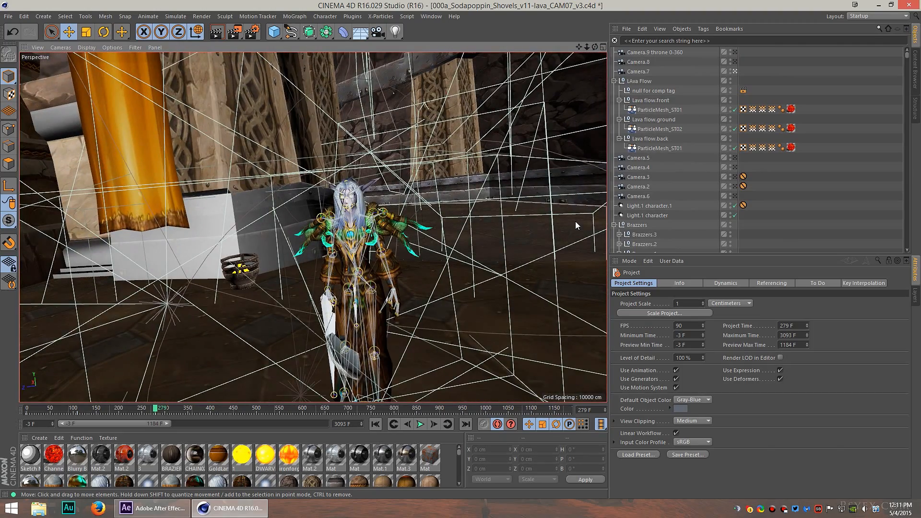
{"action": "scroll", "coordinate": [360, 229], "scroll_direction": "up", "scroll_amount": 3}
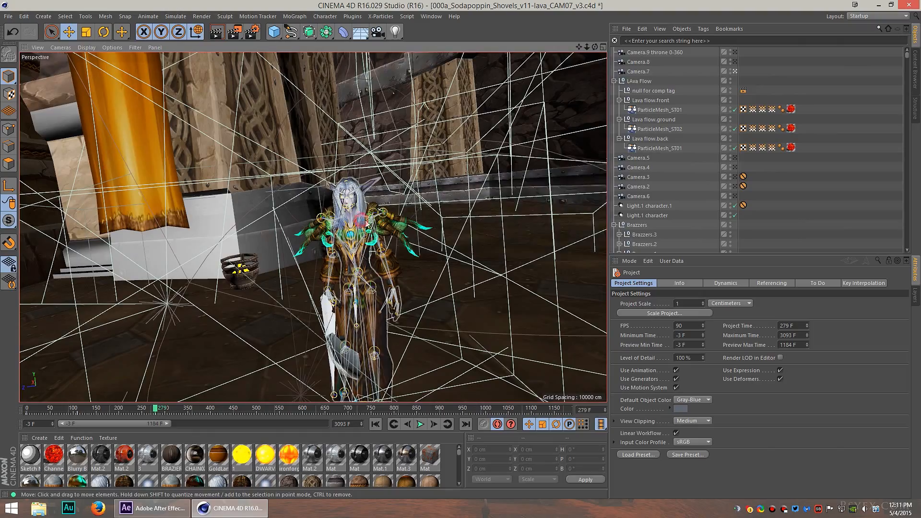
{"action": "left_click_drag", "start_coordinate": [357, 242], "coordinate": [324, 319], "text": "alt"}
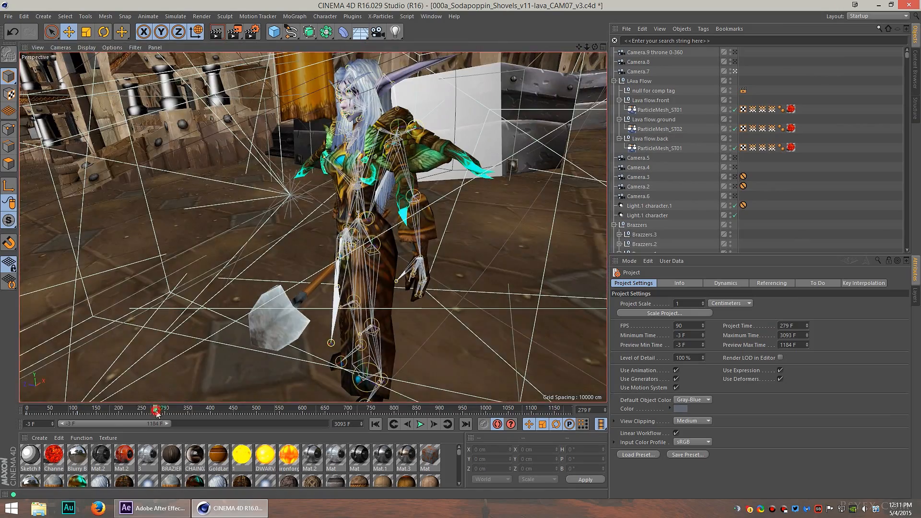
- Play the animation forward, stop it at frame 316, and inspect the character from several distances and angles
{"action": "left_click", "coordinate": [420, 424]}
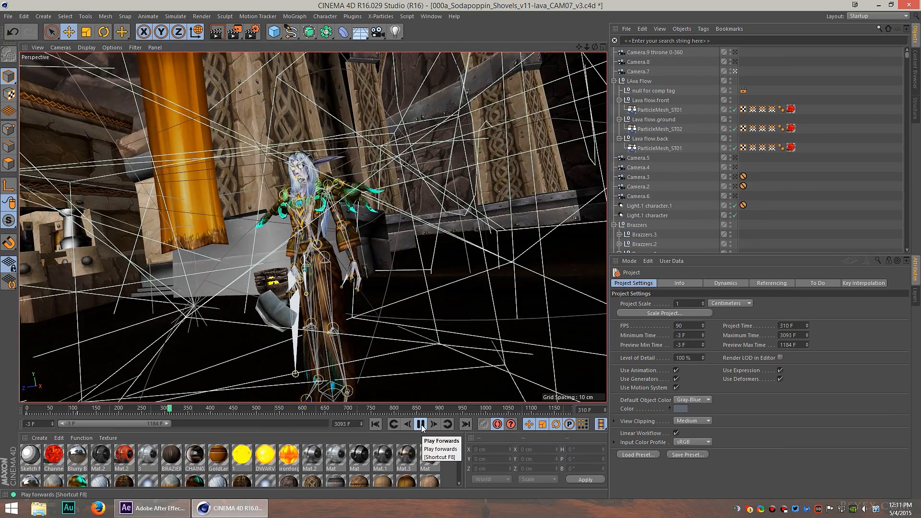
{"action": "left_click", "coordinate": [421, 427]}
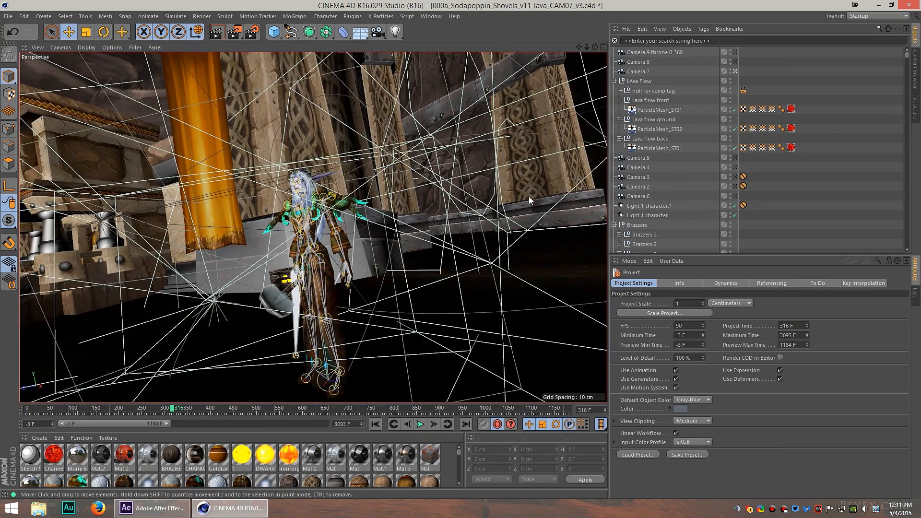
{"action": "left_click_drag", "start_coordinate": [317, 229], "coordinate": [331, 233], "text": "alt"}
{"action": "scroll", "coordinate": [331, 233], "scroll_direction": "up", "scroll_amount": 5}
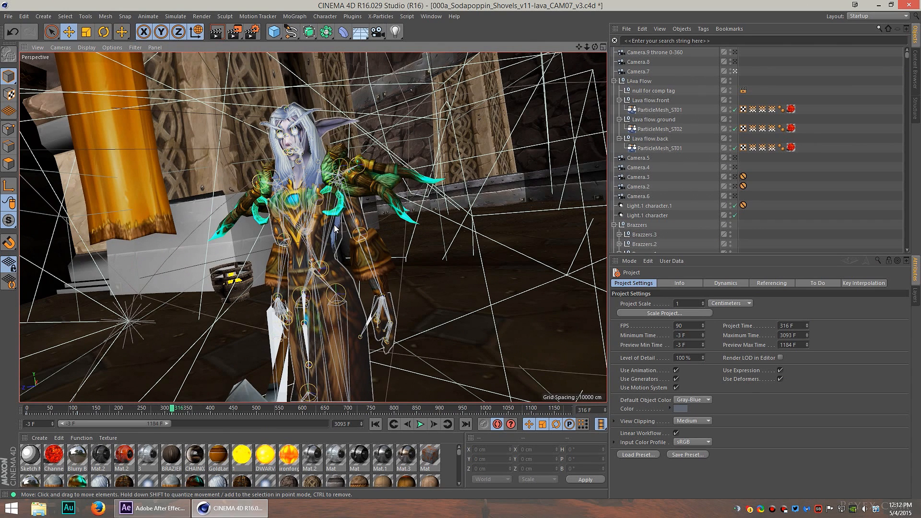
{"action": "mouse_move", "coordinate": [318, 206]}
{"action": "left_mouse_down", "text": "alt"}
{"action": "mouse_move", "coordinate": [244, 235]}
{"action": "mouse_move", "coordinate": [300, 233]}
{"action": "mouse_move", "coordinate": [334, 222]}
{"action": "mouse_move", "coordinate": [332, 215]}
{"action": "left_mouse_up", "text": "alt"}
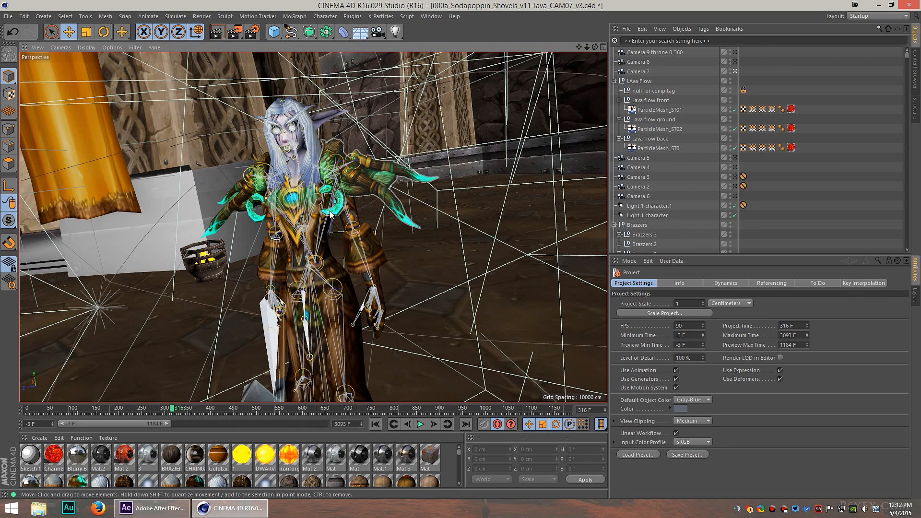
{"action": "scroll", "coordinate": [330, 215], "scroll_direction": "down", "scroll_amount": 5}
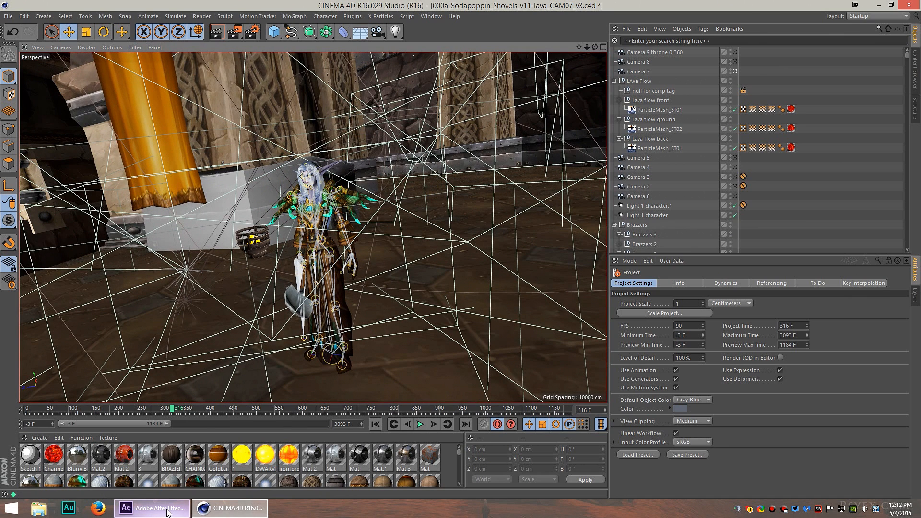
{"action": "left_click_drag", "start_coordinate": [324, 271], "coordinate": [611, 355], "text": "alt"}
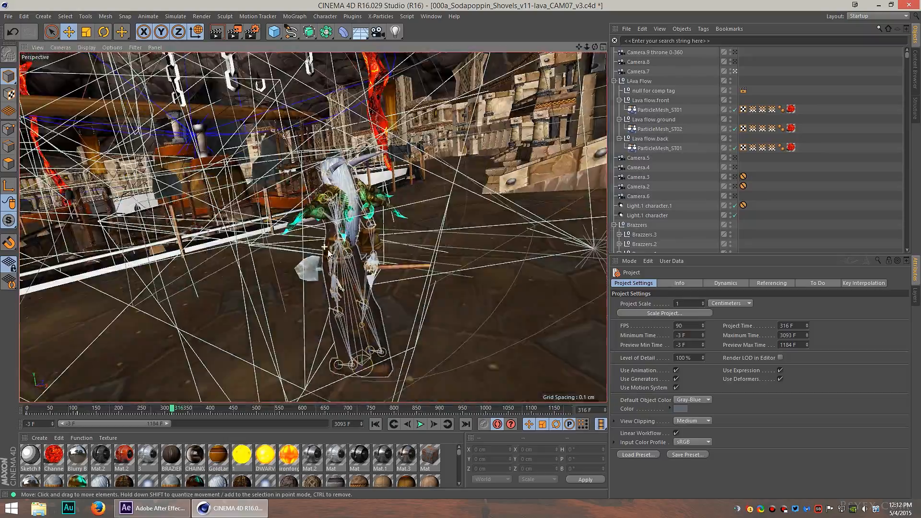
- Switch back to After Effects and preview the Cam05 composition at frame 32 and further along its timeline
{"action": "key", "text": "alt+Tab"}
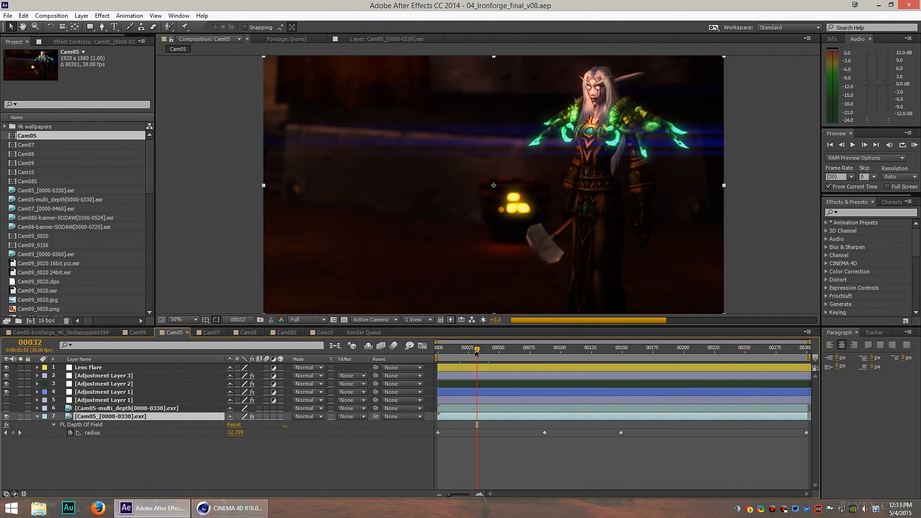
{"action": "left_click", "coordinate": [477, 349]}
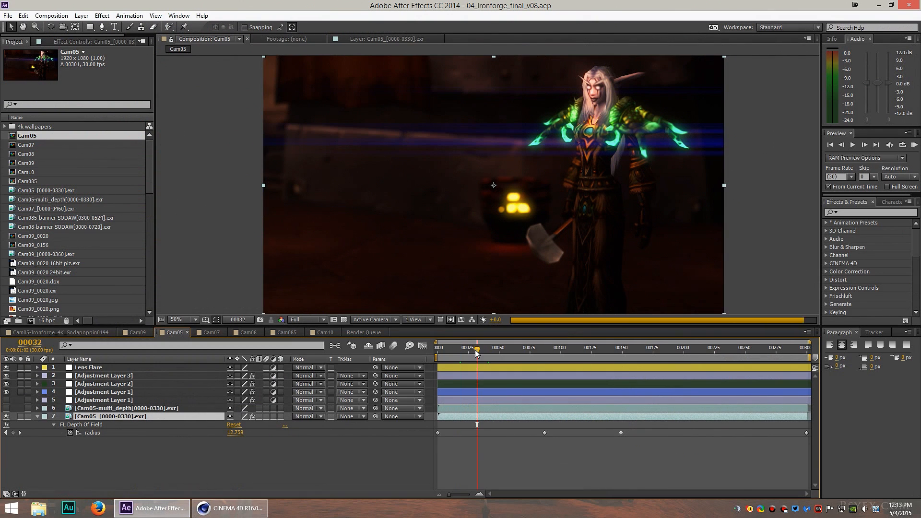
{"action": "left_click", "coordinate": [517, 350]}
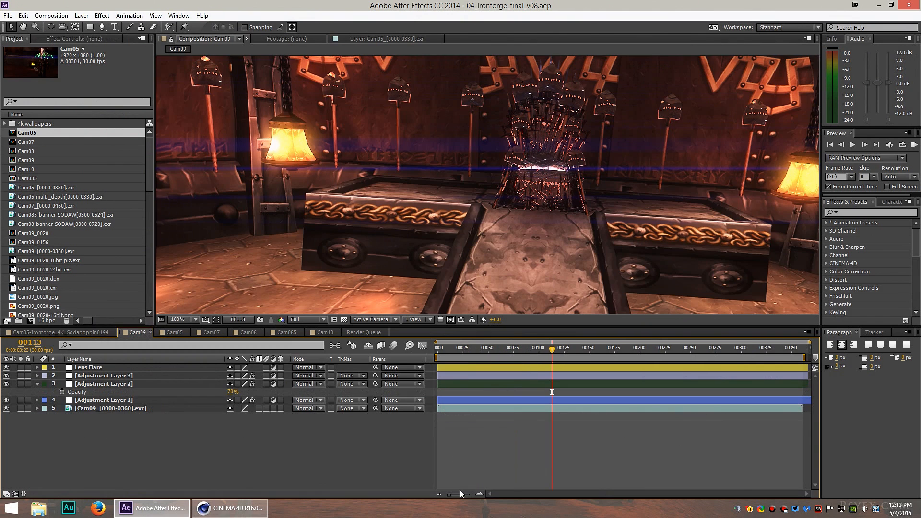
- Fit the Cam09 throne shot at 50% magnification and preview its frames 140 and 259
{"action": "key", "text": "comma"}
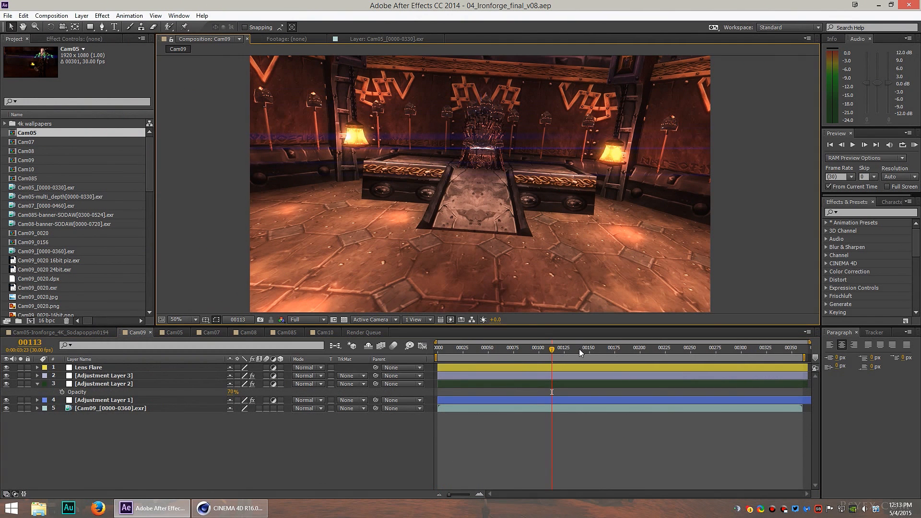
{"action": "left_click", "coordinate": [579, 350]}
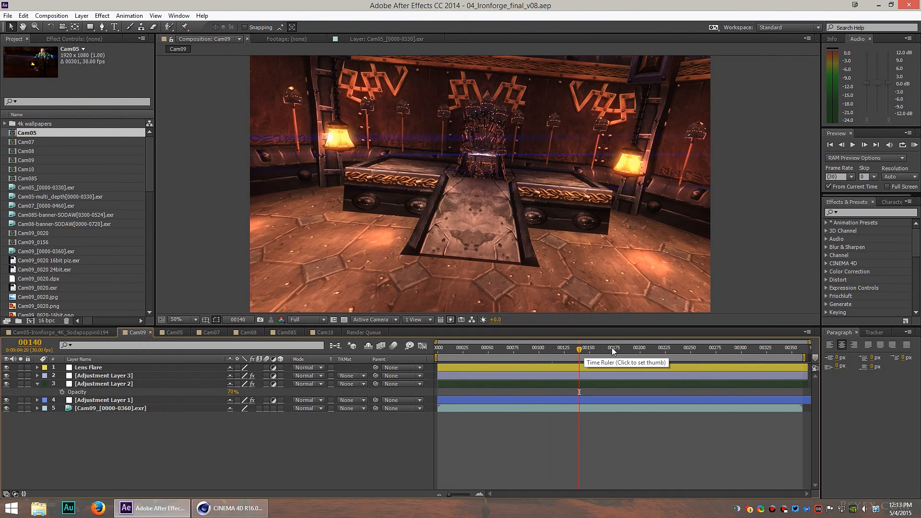
{"action": "left_click", "coordinate": [699, 349]}
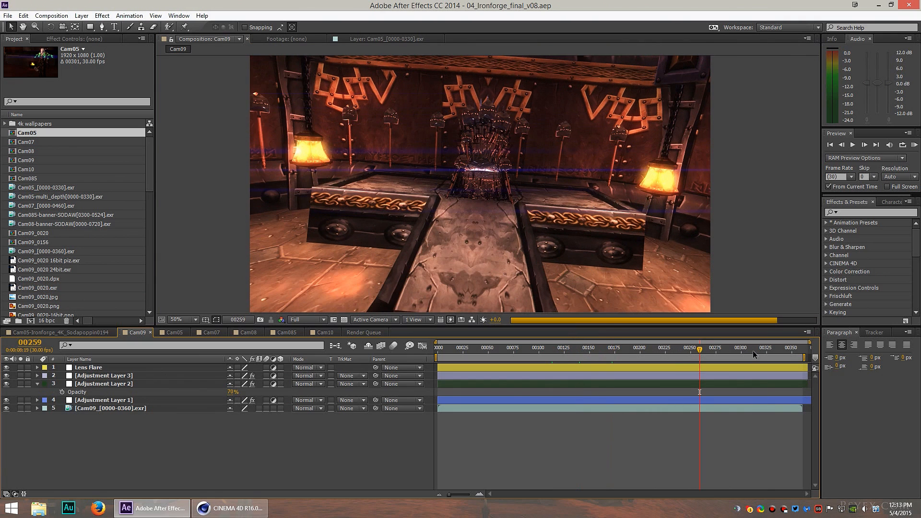
- Preview the Cam09 throne shot at frames 124, 92, 201 and 244
{"action": "left_click", "coordinate": [563, 350]}
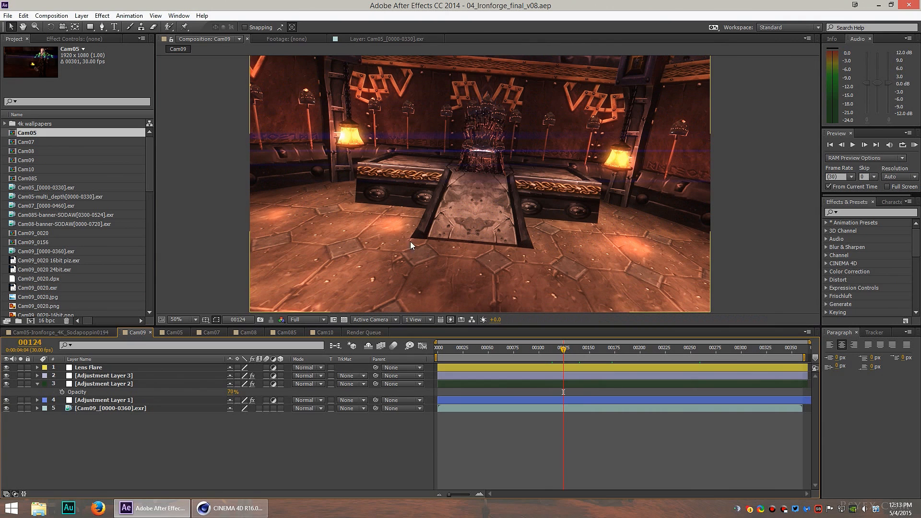
{"action": "left_click", "coordinate": [480, 348]}
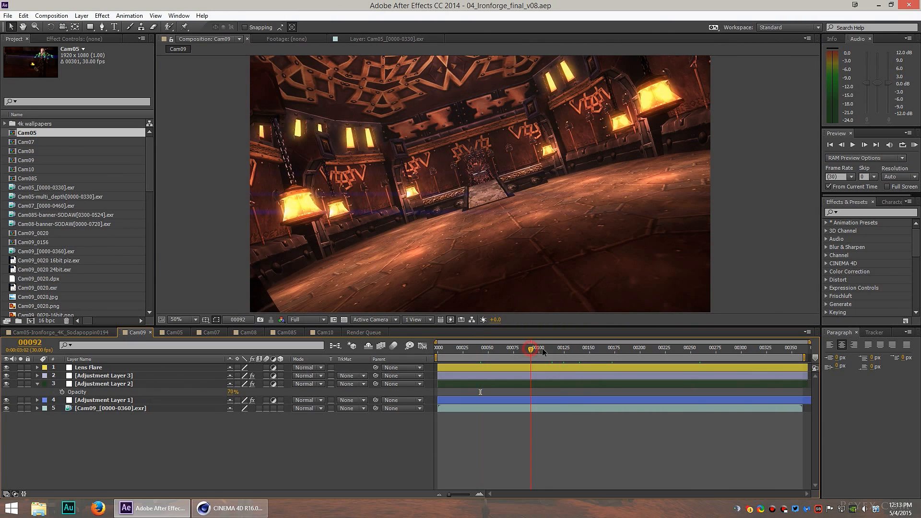
{"action": "left_click", "coordinate": [596, 348]}
{"action": "left_click", "coordinate": [641, 350]}
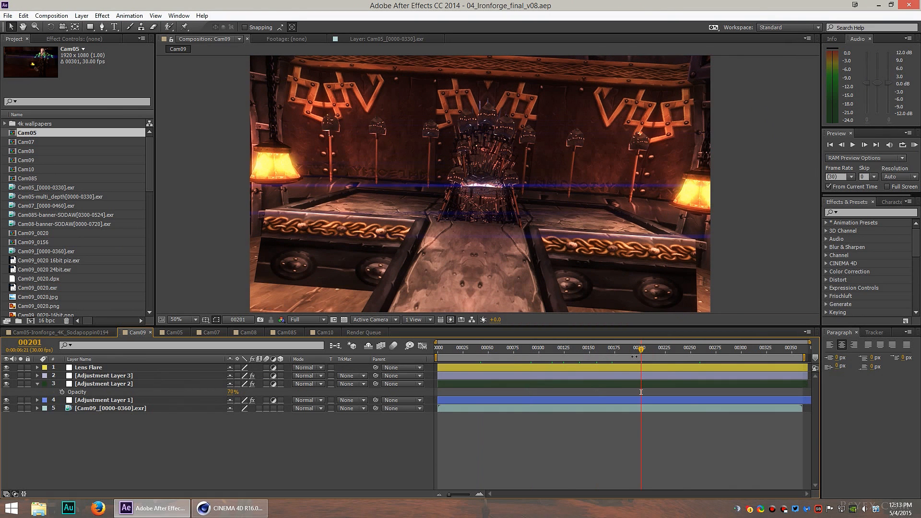
{"action": "left_click", "coordinate": [685, 351]}
- Check the effects on the Lens Flare and adjustment layers, examining Adjustment Layer 1's effect stack down to Glow
{"action": "left_click", "coordinate": [95, 400]}
{"action": "left_click", "coordinate": [85, 368]}
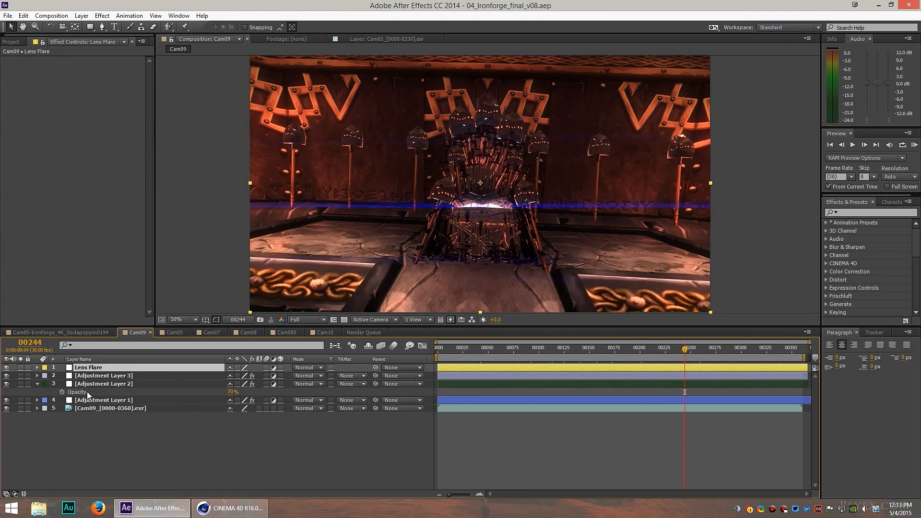
{"action": "left_click", "coordinate": [85, 384]}
{"action": "left_click", "coordinate": [90, 401]}
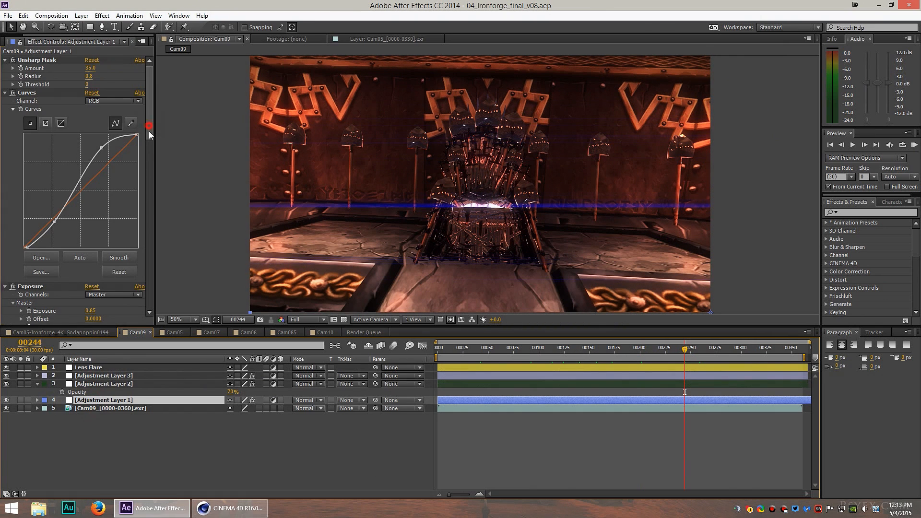
{"action": "scroll", "coordinate": [149, 131], "scroll_direction": "down", "scroll_amount": 10}
- Preview the end of the Cam09 shot at frames 339, 344 and 350, and inspect the throne detail at 200% magnification
{"action": "left_click", "coordinate": [771, 349]}
{"action": "left_click", "coordinate": [782, 350]}
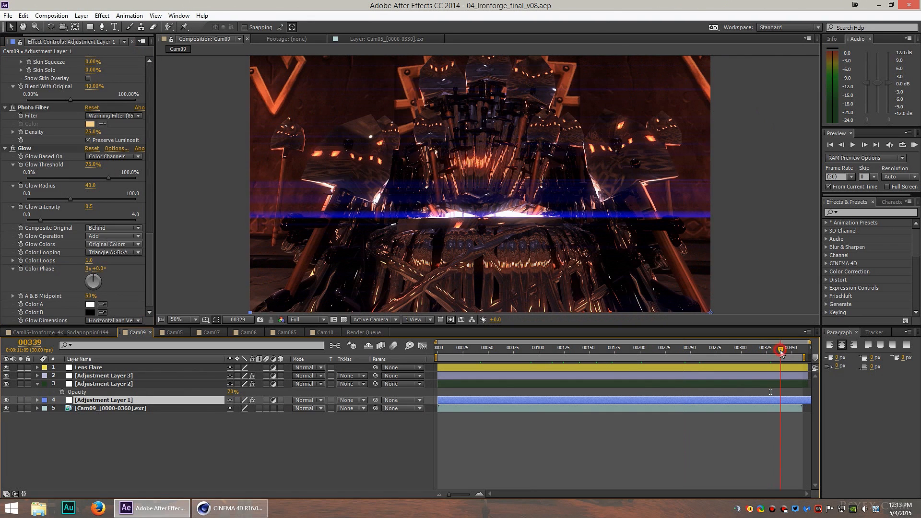
{"action": "left_click", "coordinate": [786, 350]}
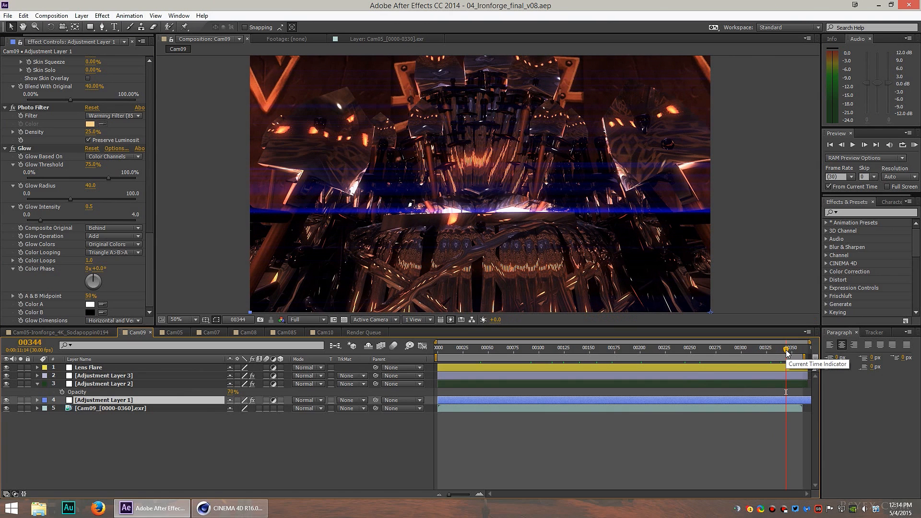
{"action": "left_click", "coordinate": [792, 350]}
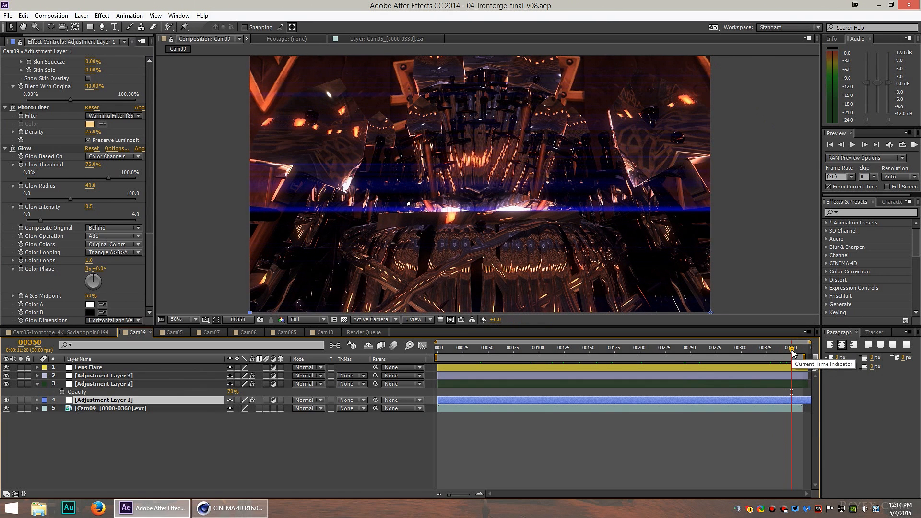
{"action": "scroll", "coordinate": [363, 161], "scroll_direction": "up", "scroll_amount": 6}
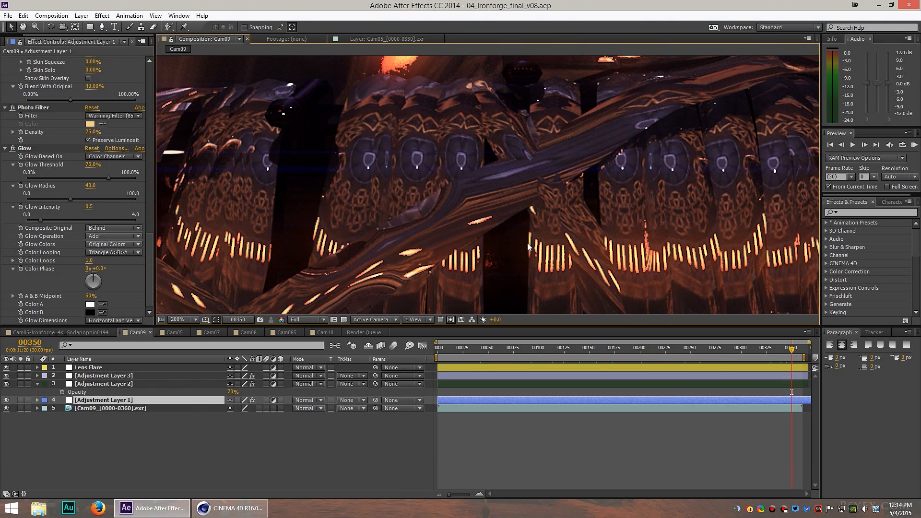
- Open the Cam07 composition and preview the character shot at frames 156, 214 and 280
{"action": "left_click", "coordinate": [211, 332]}
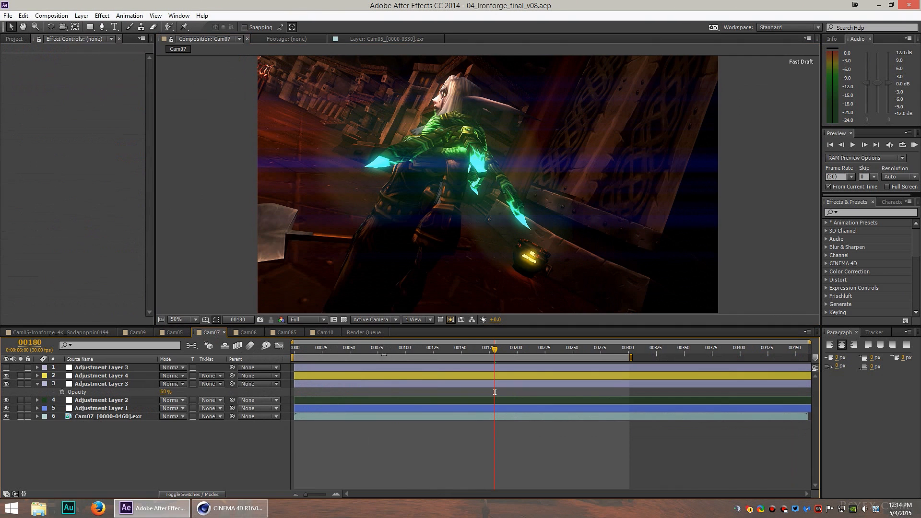
{"action": "left_click", "coordinate": [469, 348]}
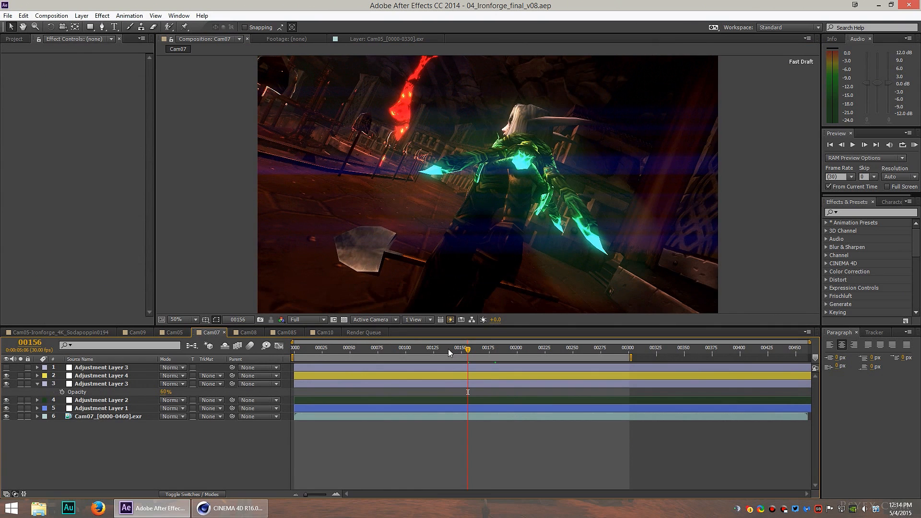
{"action": "left_click", "coordinate": [448, 350]}
{"action": "left_click", "coordinate": [433, 351]}
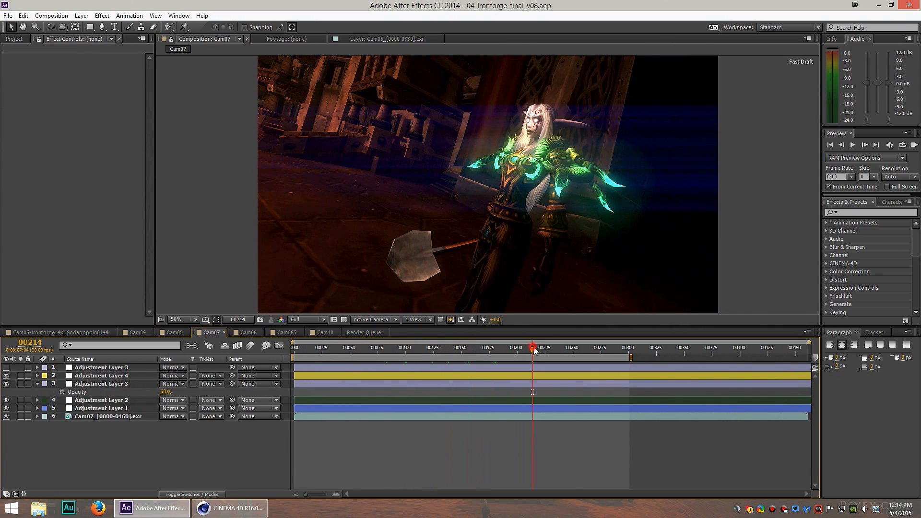
{"action": "left_click_drag", "start_coordinate": [533, 349], "coordinate": [606, 347]}
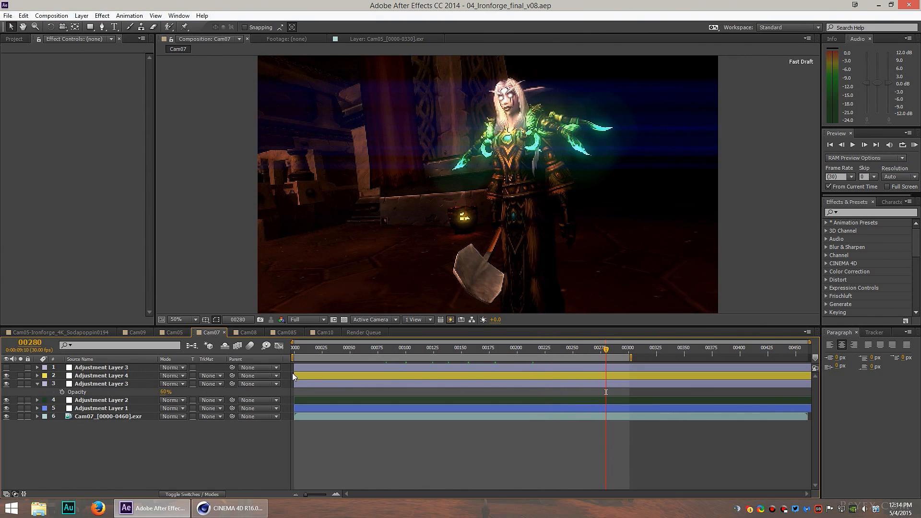
- Open the Cam08 composition and preview the banner shot at frames 214, 314 and 381
{"action": "left_click", "coordinate": [249, 332]}
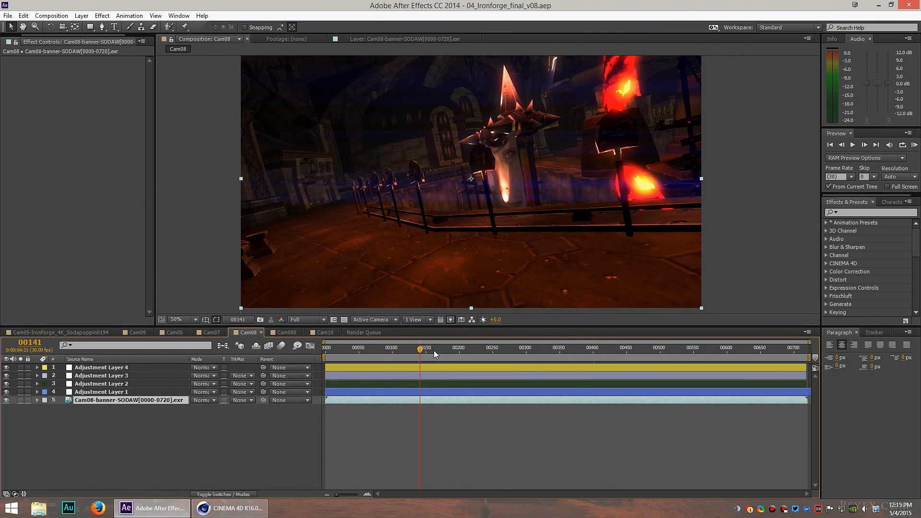
{"action": "left_click_drag", "start_coordinate": [434, 350], "coordinate": [471, 348]}
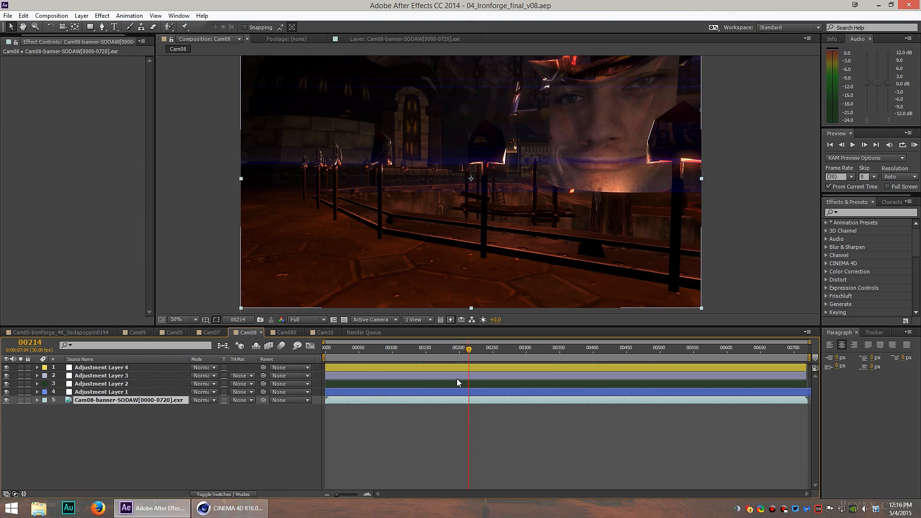
{"action": "left_click", "coordinate": [535, 349]}
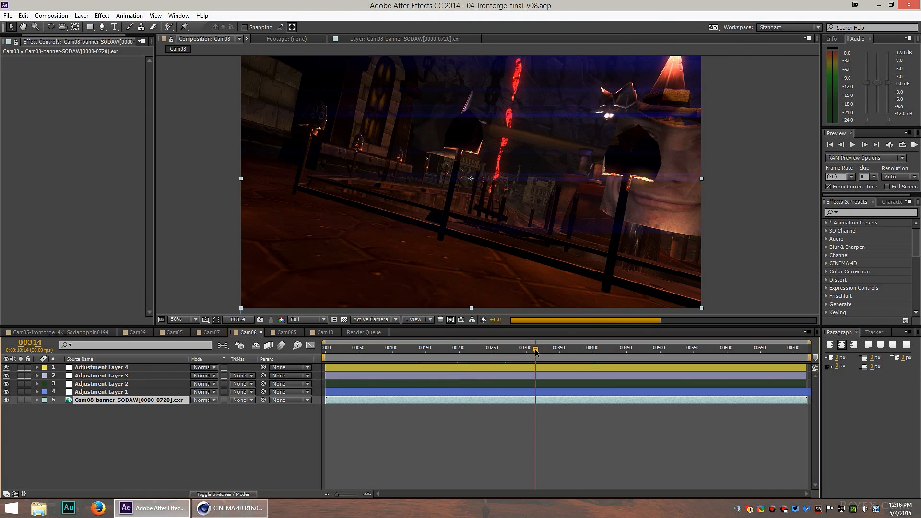
{"action": "left_click", "coordinate": [580, 353]}
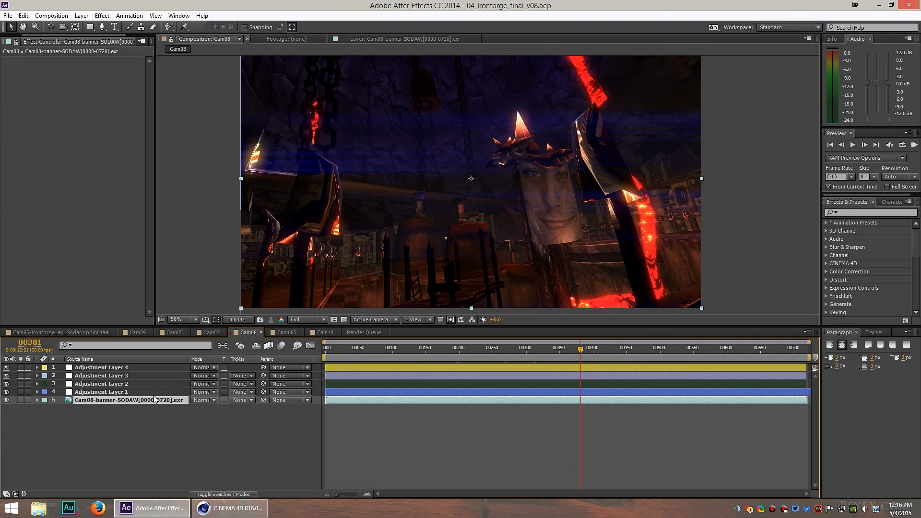
- Switch to Cinema 4D and browse the 1-a-Ironforge folder in an enlarged Open File dialog for the banner scene
{"action": "double_click", "coordinate": [381, 400]}
{"action": "left_click", "coordinate": [436, 297]}
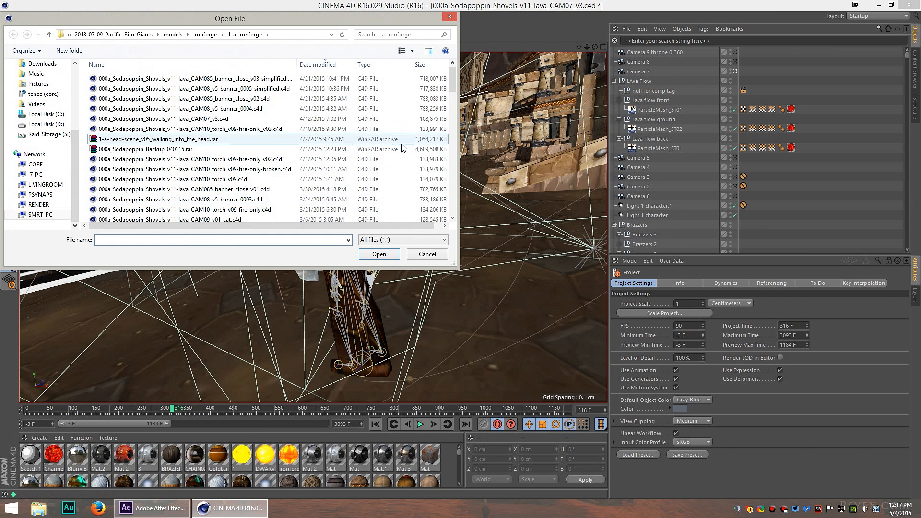
{"action": "left_click_drag", "start_coordinate": [454, 266], "coordinate": [462, 368]}
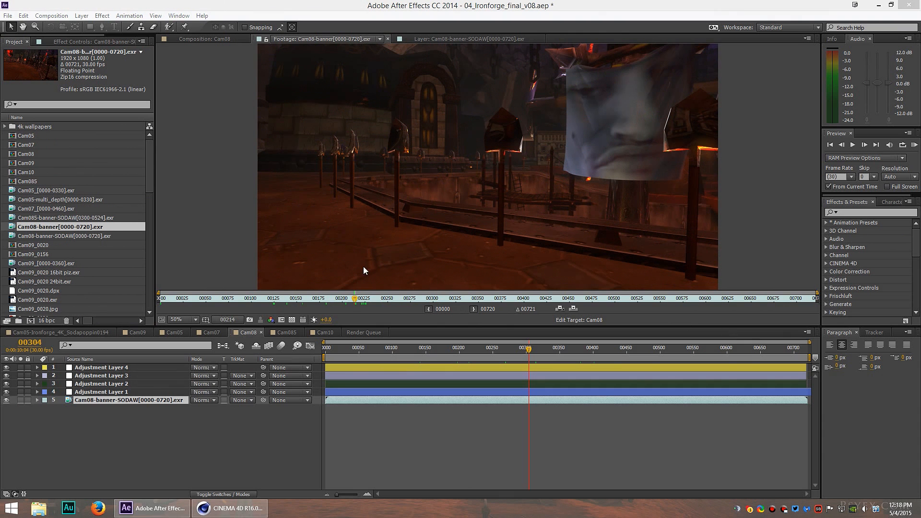
- Preview the Cam08-banner[0000-0720].exr footage in After Effects at frames 278, 177 and 334
{"action": "left_click_drag", "start_coordinate": [355, 298], "coordinate": [414, 300]}
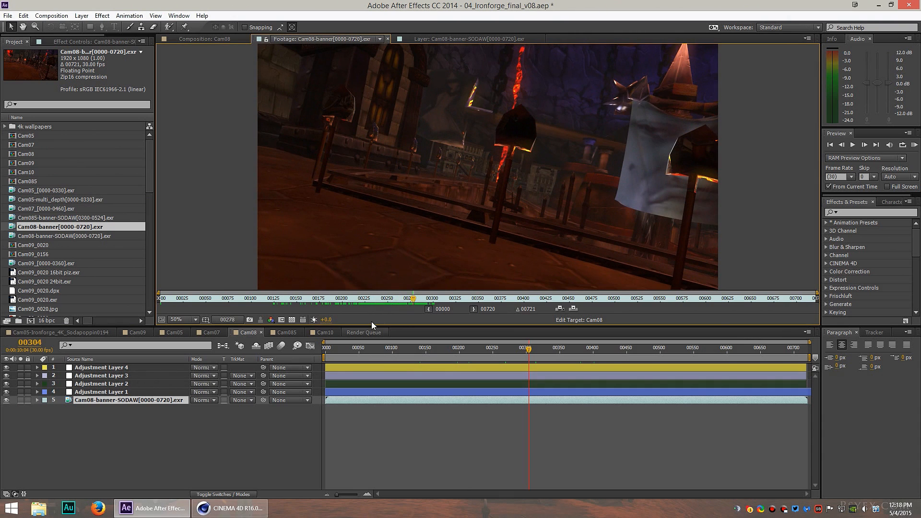
{"action": "left_click_drag", "start_coordinate": [406, 301], "coordinate": [322, 301]}
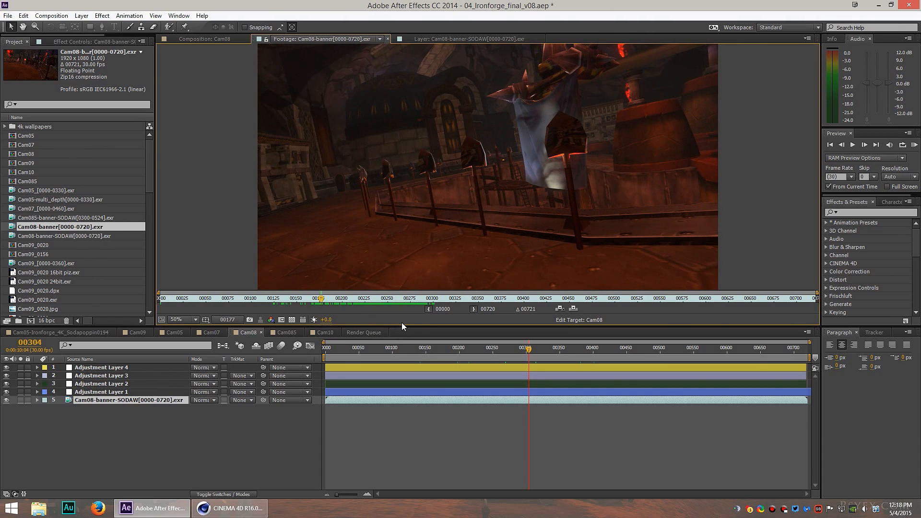
{"action": "left_click_drag", "start_coordinate": [438, 299], "coordinate": [465, 301]}
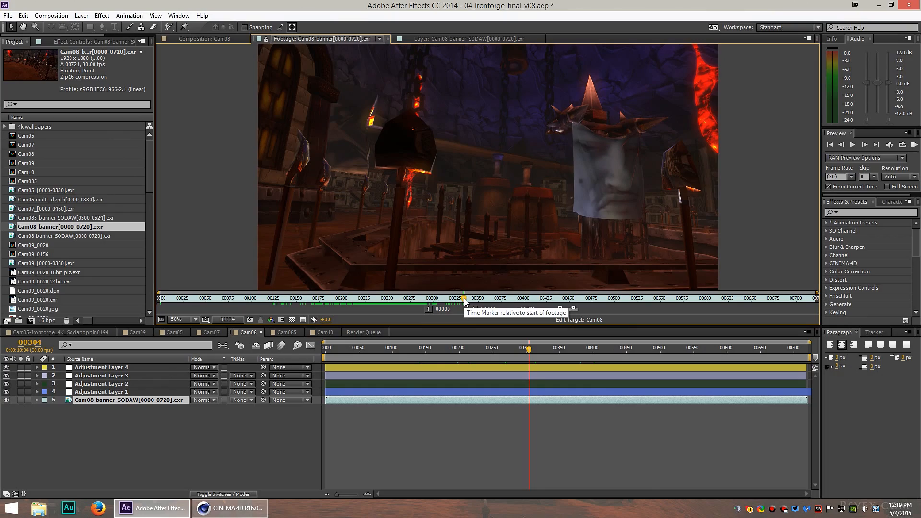
- Switch to the CAM085 banner close-up scene in Cinema 4D, go to frame 410 and inspect the face banner from several angles
{"action": "left_click", "coordinate": [228, 507]}
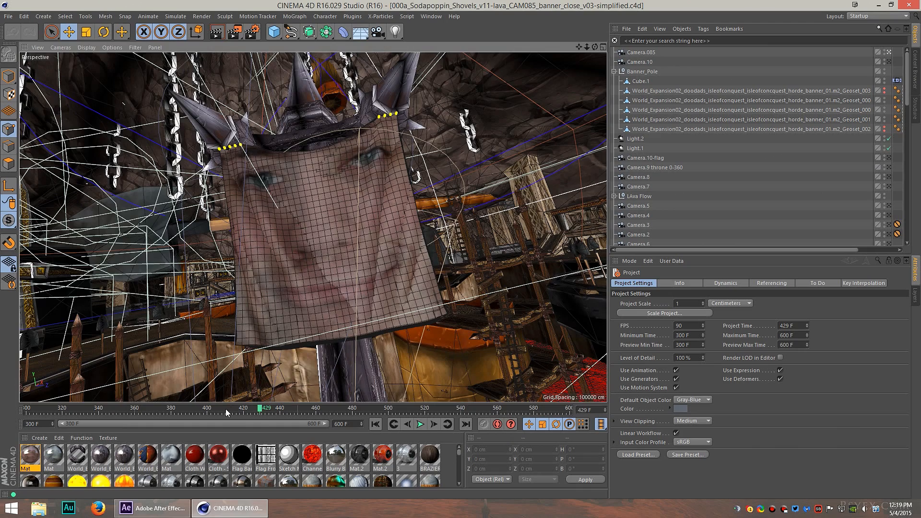
{"action": "left_click", "coordinate": [226, 412]}
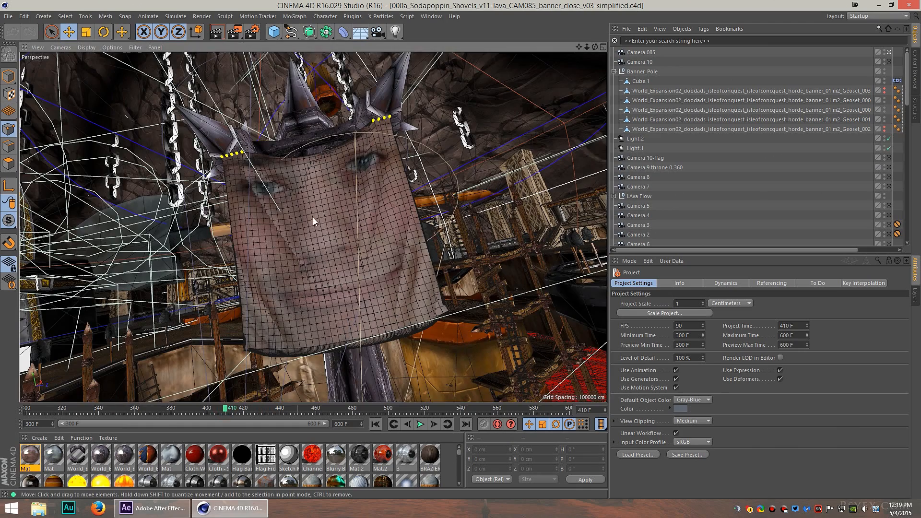
{"action": "left_click_drag", "start_coordinate": [313, 218], "coordinate": [399, 151], "text": "alt"}
{"action": "left_click", "coordinate": [234, 158]}
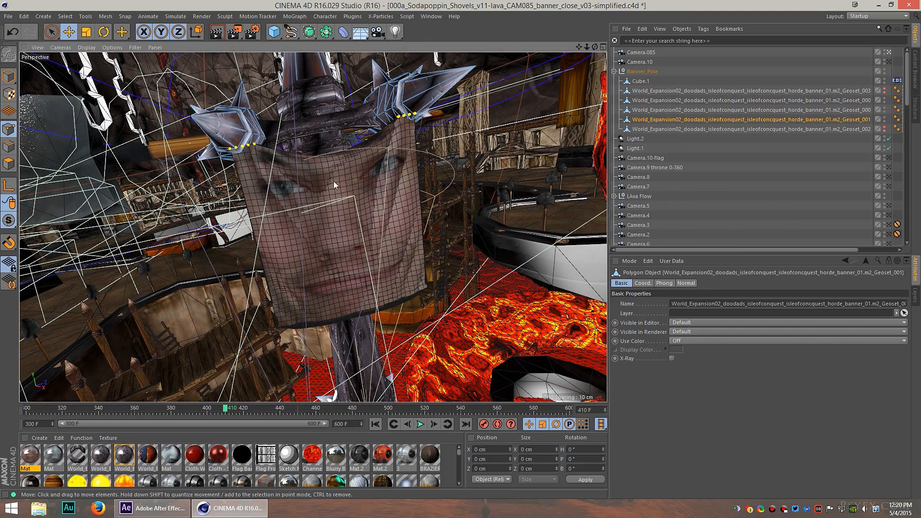
{"action": "left_click_drag", "start_coordinate": [334, 181], "coordinate": [366, 181], "text": "alt"}
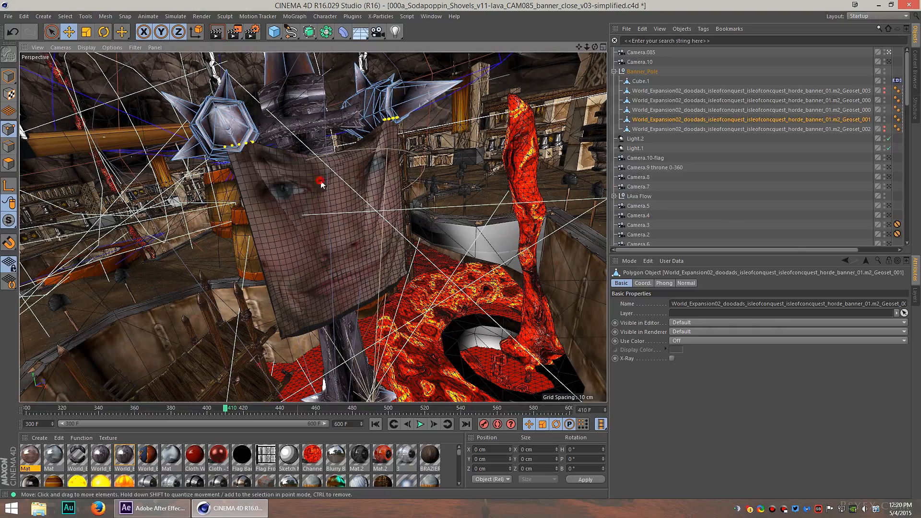
{"action": "left_click_drag", "start_coordinate": [321, 183], "coordinate": [242, 235], "text": "alt"}
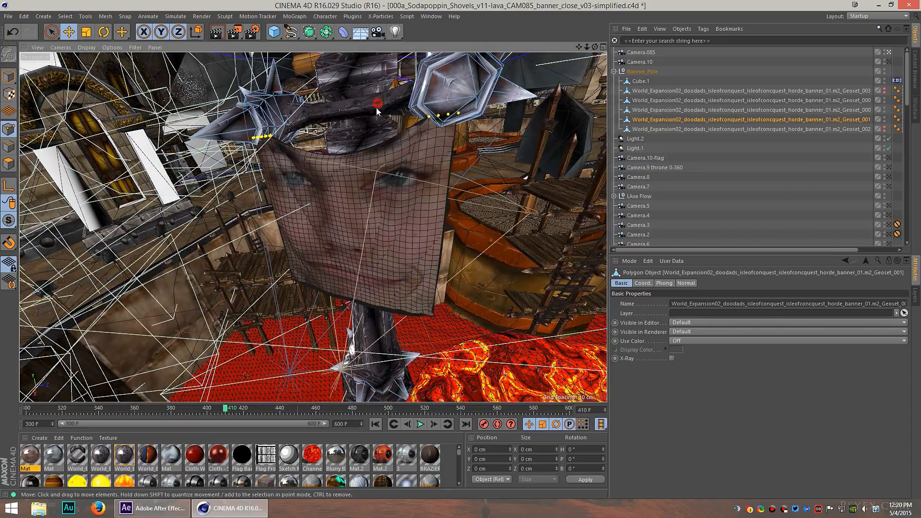
{"action": "mouse_move", "coordinate": [376, 107]}
{"action": "left_mouse_down", "text": "alt"}
{"action": "mouse_move", "coordinate": [340, 195]}
{"action": "mouse_move", "coordinate": [378, 220]}
{"action": "mouse_move", "coordinate": [324, 262]}
{"action": "mouse_move", "coordinate": [338, 235]}
{"action": "mouse_move", "coordinate": [360, 233]}
{"action": "left_mouse_up", "text": "alt"}
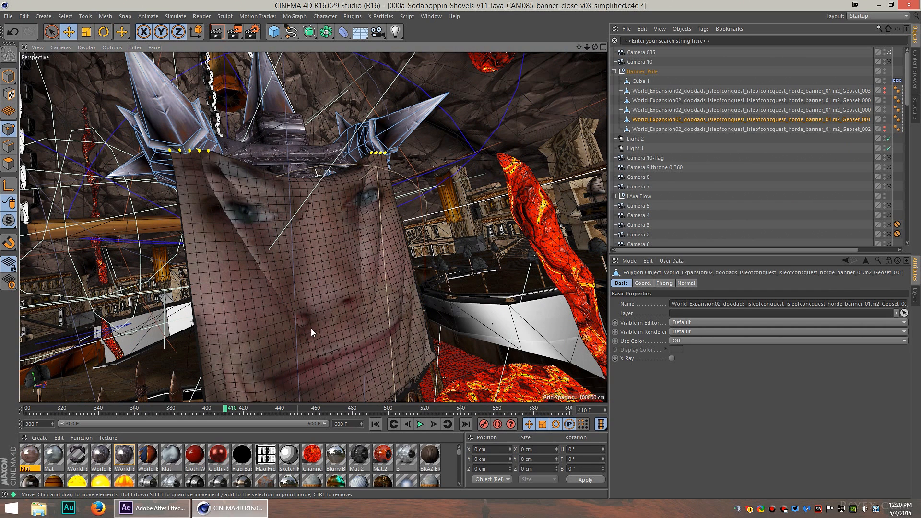
- Select Cube.1 in the Banner_Pole group and examine the face texture settings in its material's Color channel
{"action": "left_click", "coordinate": [639, 81]}
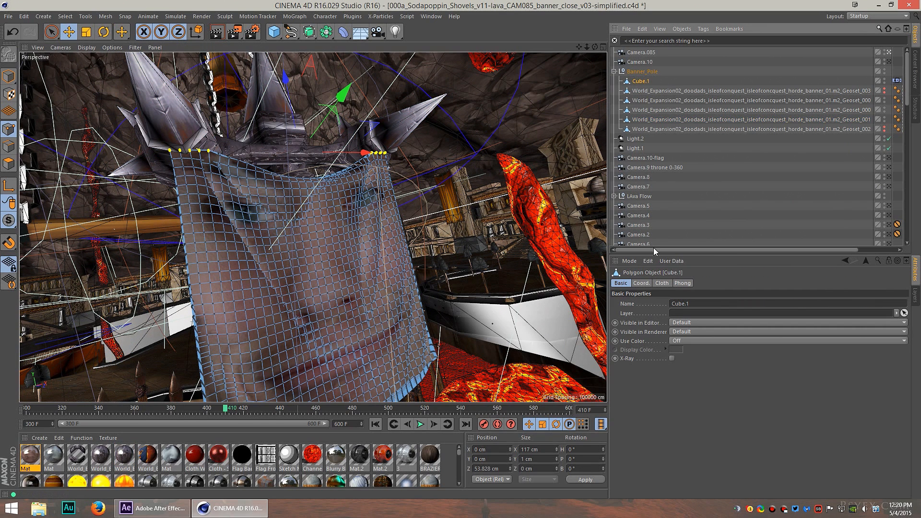
{"action": "left_click_drag", "start_coordinate": [653, 249], "coordinate": [808, 143]}
{"action": "double_click", "coordinate": [870, 80]}
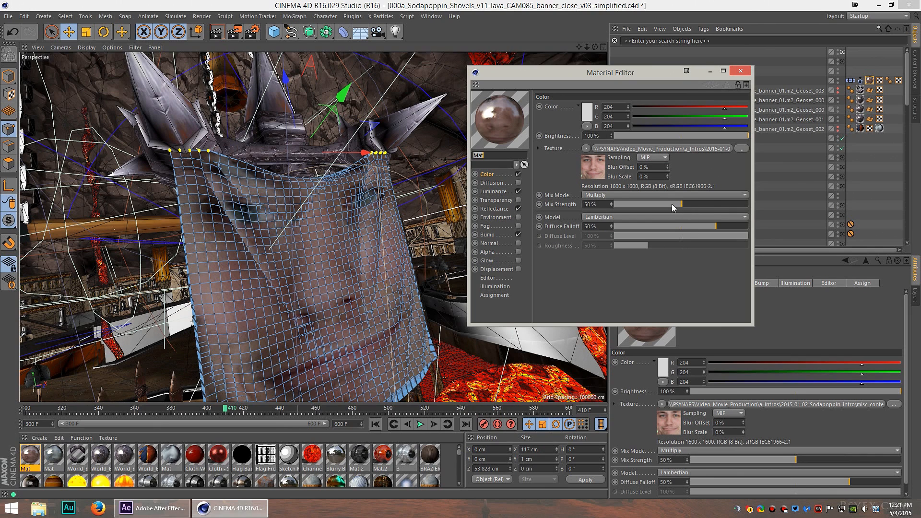
{"action": "left_click", "coordinate": [741, 72]}
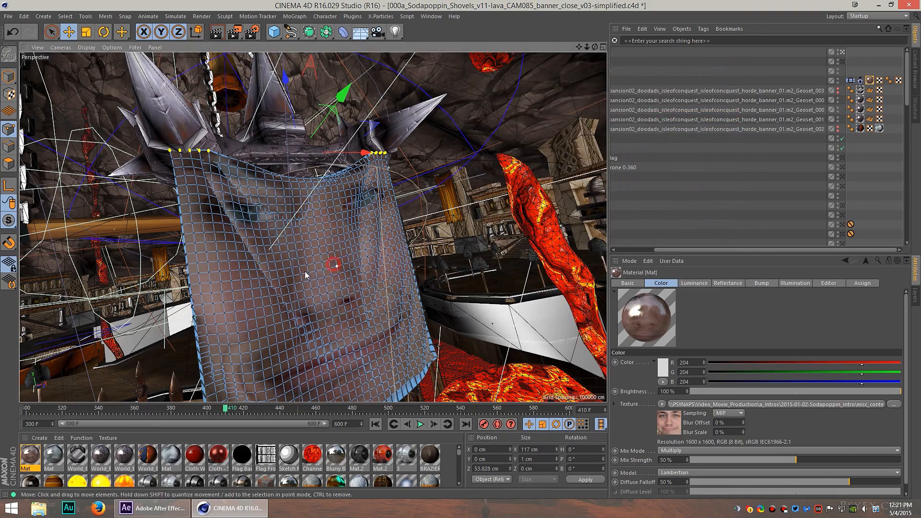
- Play the cloth banner's animation and preview it around frame 387
{"action": "left_click_drag", "start_coordinate": [304, 272], "coordinate": [183, 410], "text": "alt"}
{"action": "left_click", "coordinate": [421, 425]}
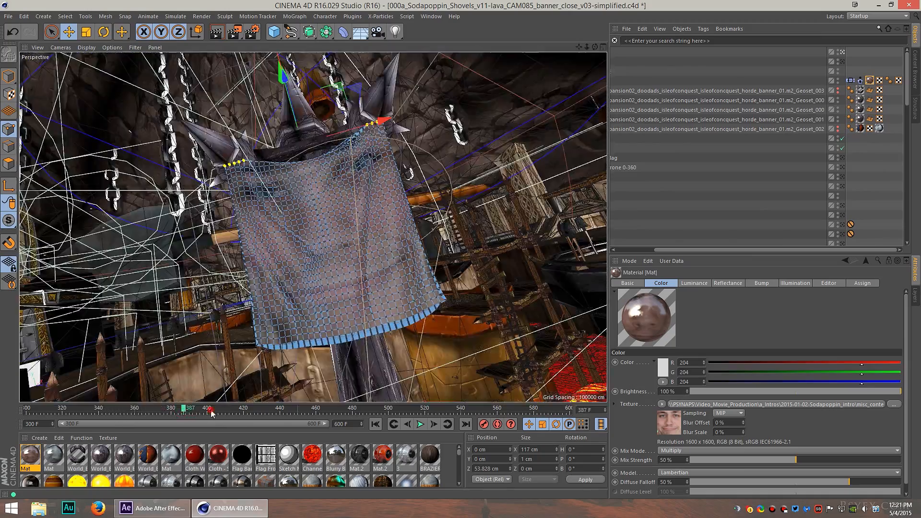